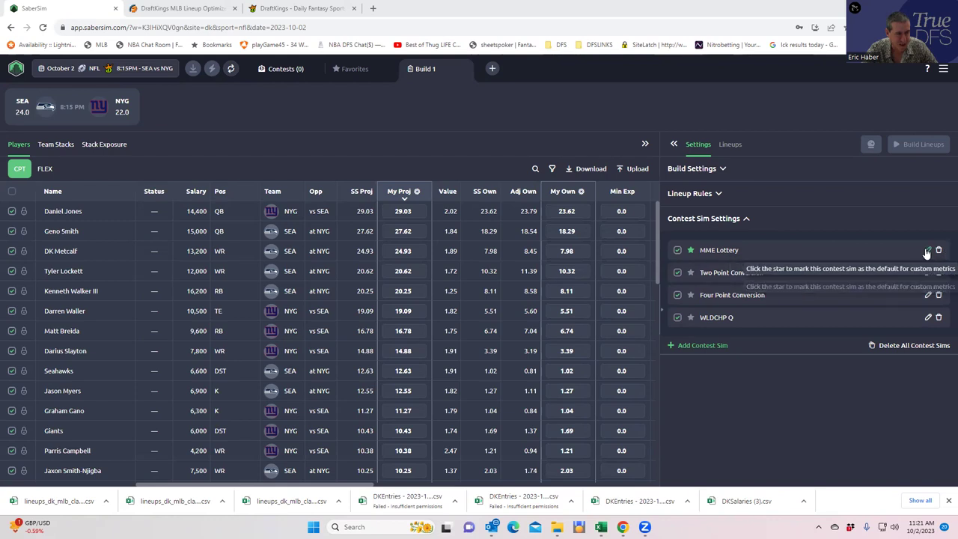
- Review the MME Lottery sim's payout and sim settings and close them unchanged
{"action": "left_click", "coordinate": [928, 251]}
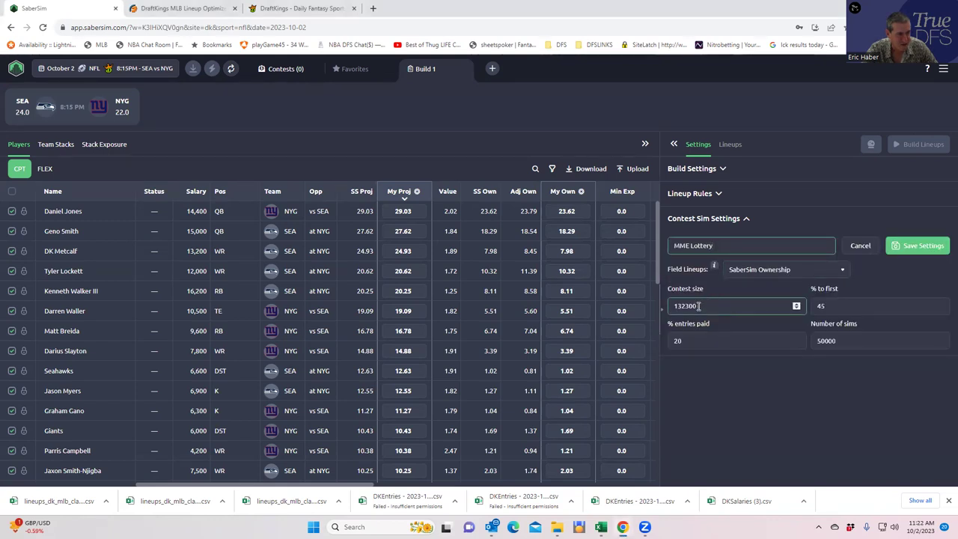
{"action": "left_click", "coordinate": [845, 304]}
{"action": "left_click", "coordinate": [724, 342]}
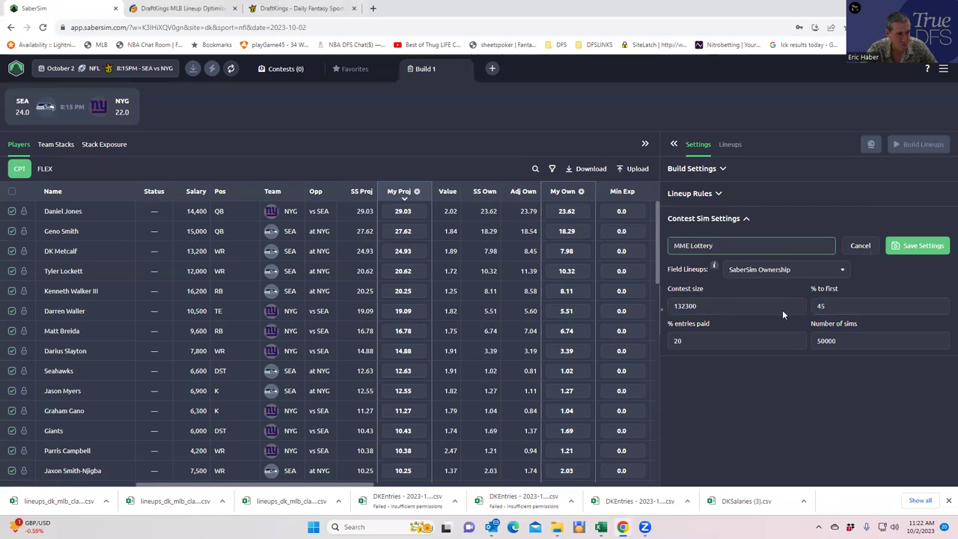
{"action": "left_click", "coordinate": [831, 341]}
{"action": "left_click", "coordinate": [735, 334]}
{"action": "left_click", "coordinate": [729, 318]}
{"action": "left_click", "coordinate": [748, 219]}
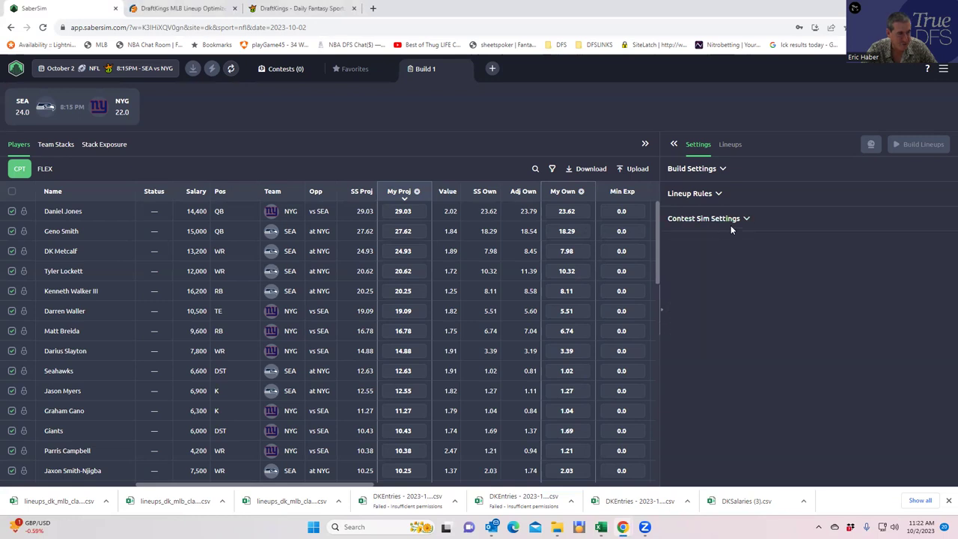
- Review the Two Point Conversion and Four Point Conversion sims, leaving both unchanged
{"action": "left_click", "coordinate": [743, 221]}
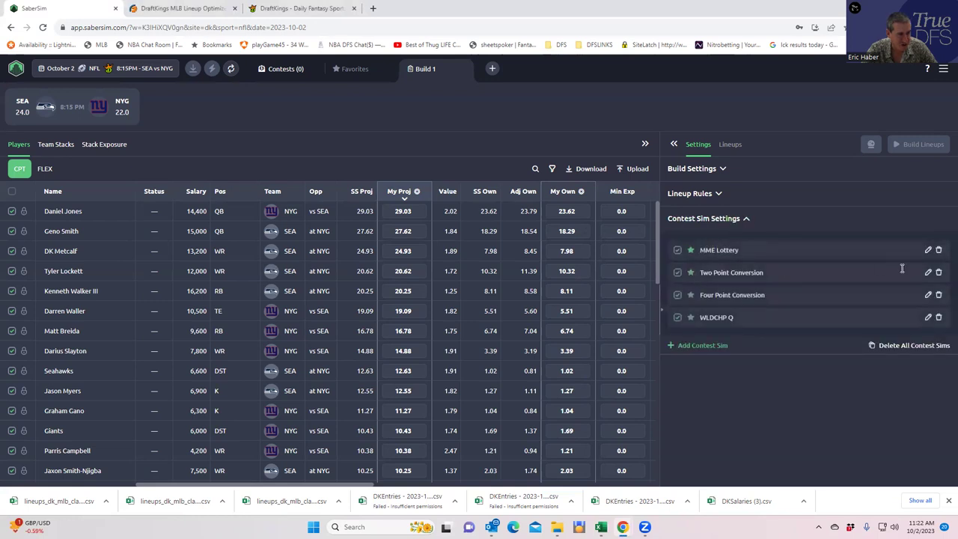
{"action": "left_click", "coordinate": [929, 274]}
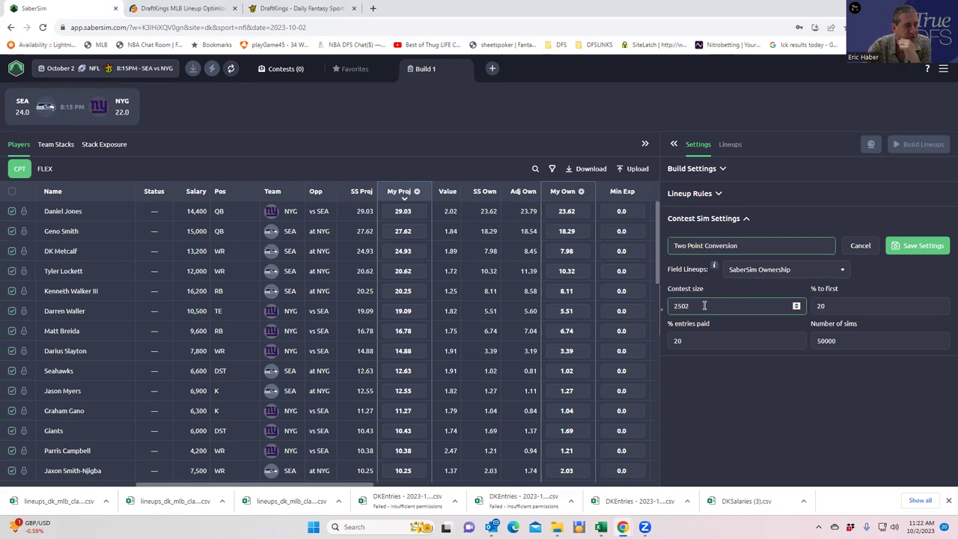
{"action": "left_click", "coordinate": [716, 225]}
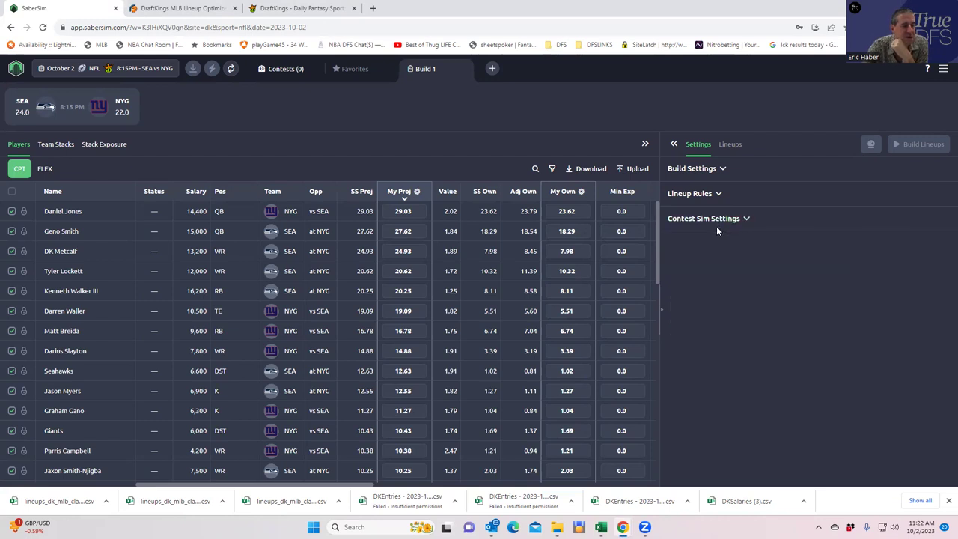
{"action": "left_click", "coordinate": [724, 224]}
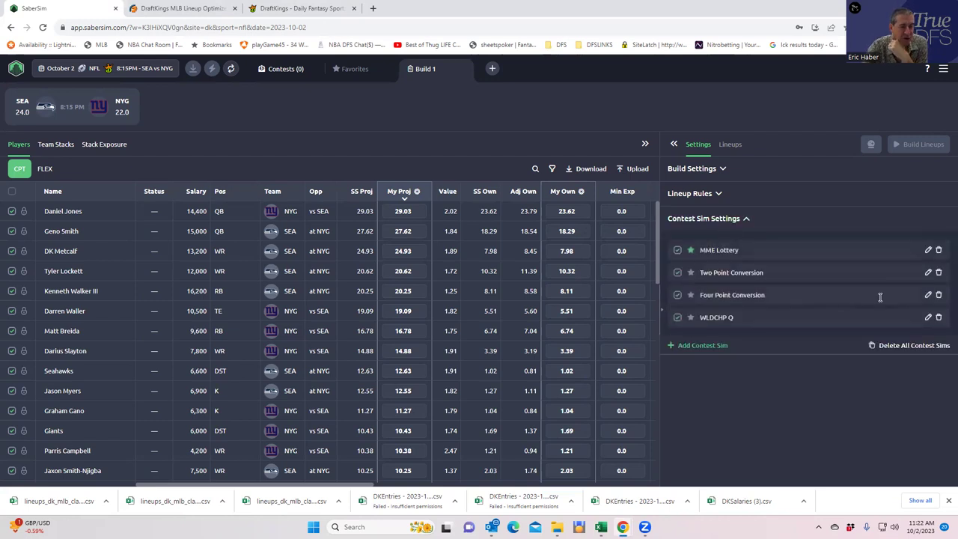
{"action": "left_click", "coordinate": [927, 296]}
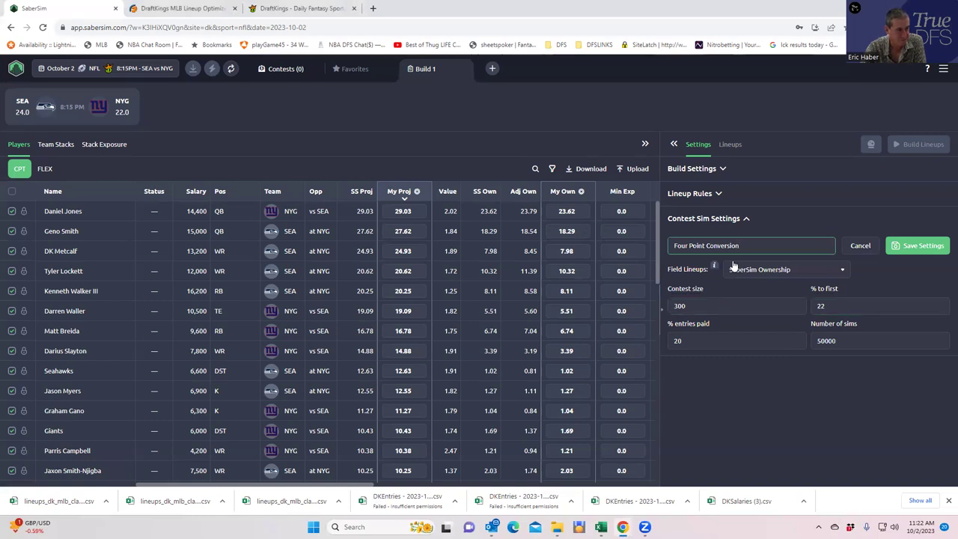
{"action": "left_click", "coordinate": [744, 219]}
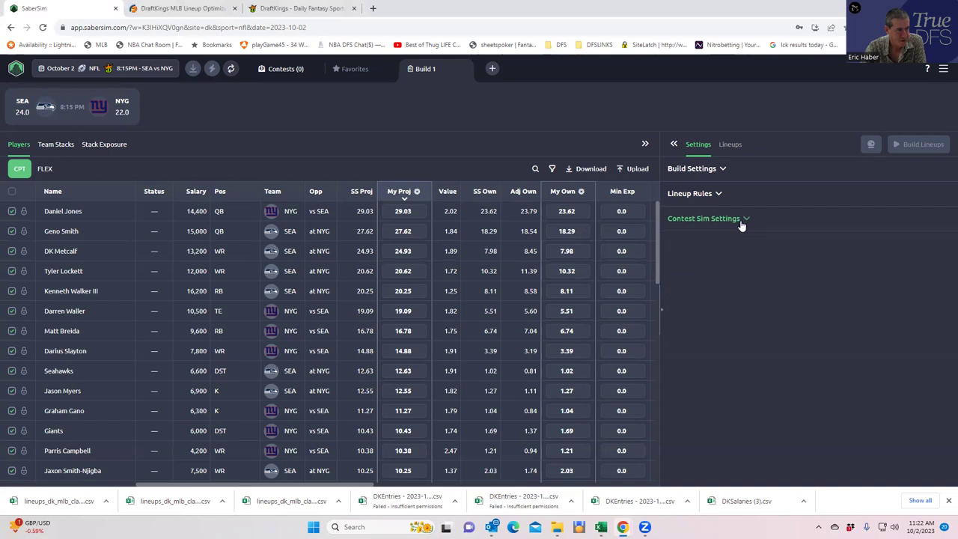
- Change the WLDCHP Q sim's % to first from 100 to 95 and save it
{"action": "left_click", "coordinate": [744, 219]}
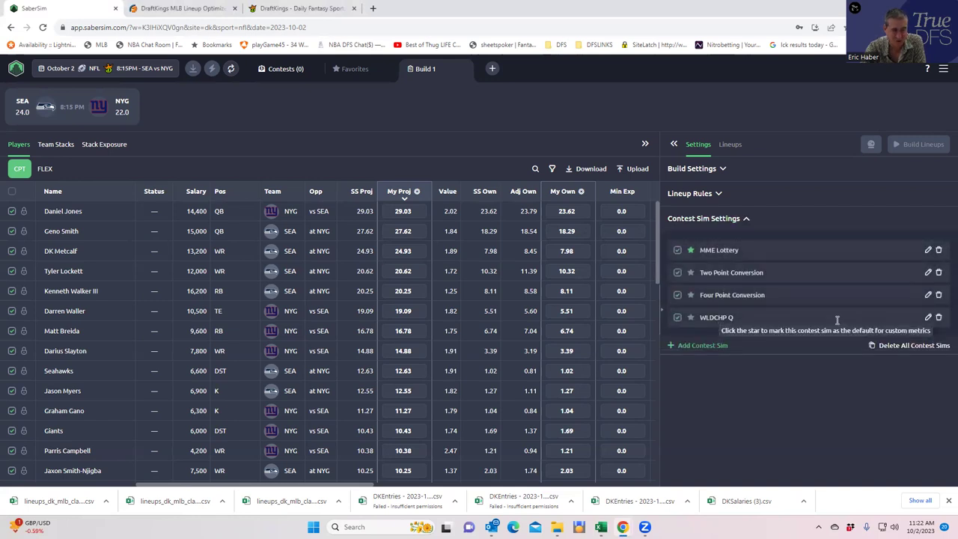
{"action": "left_click", "coordinate": [927, 317]}
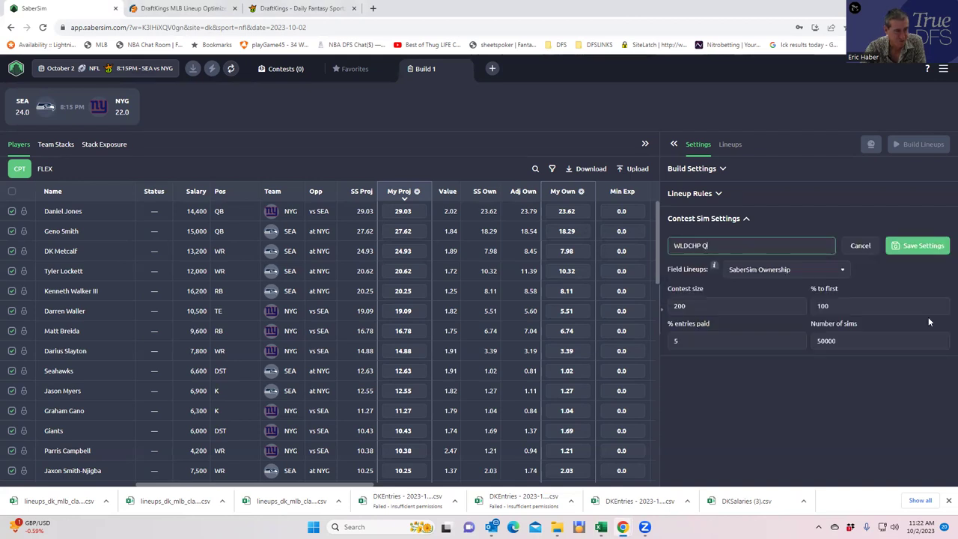
{"action": "double_click", "coordinate": [826, 305]}
{"action": "type", "text": "9"}
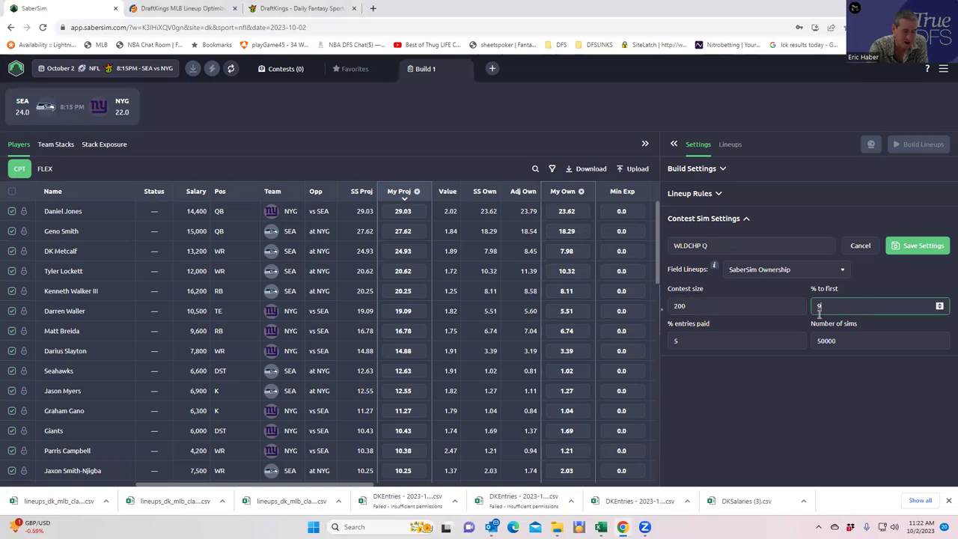
{"action": "type", "text": "5"}
{"action": "left_click", "coordinate": [817, 409]}
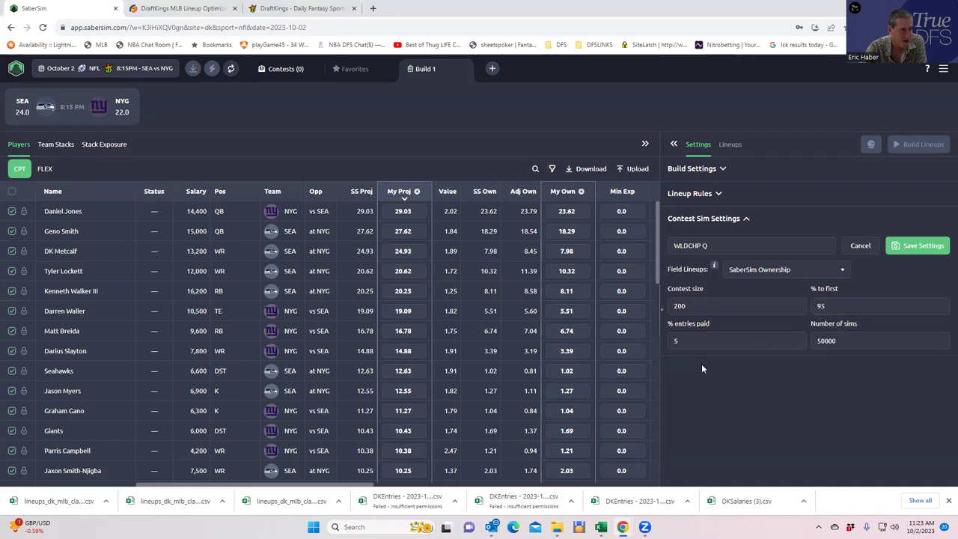
{"action": "left_click", "coordinate": [905, 247]}
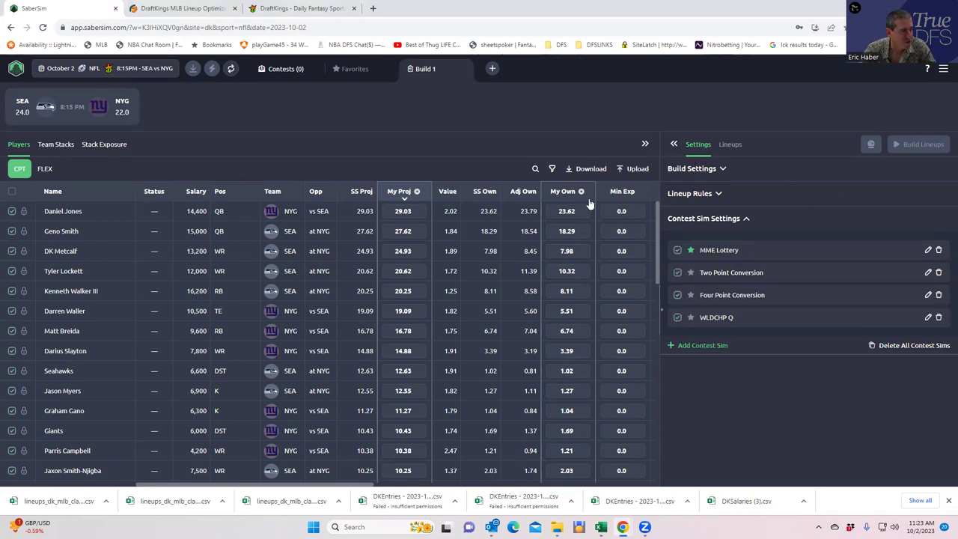
- Upload the KrugNFL NFLDK_Sim CSV as custom projections and ownership, skipping the named source
{"action": "left_click", "coordinate": [628, 169]}
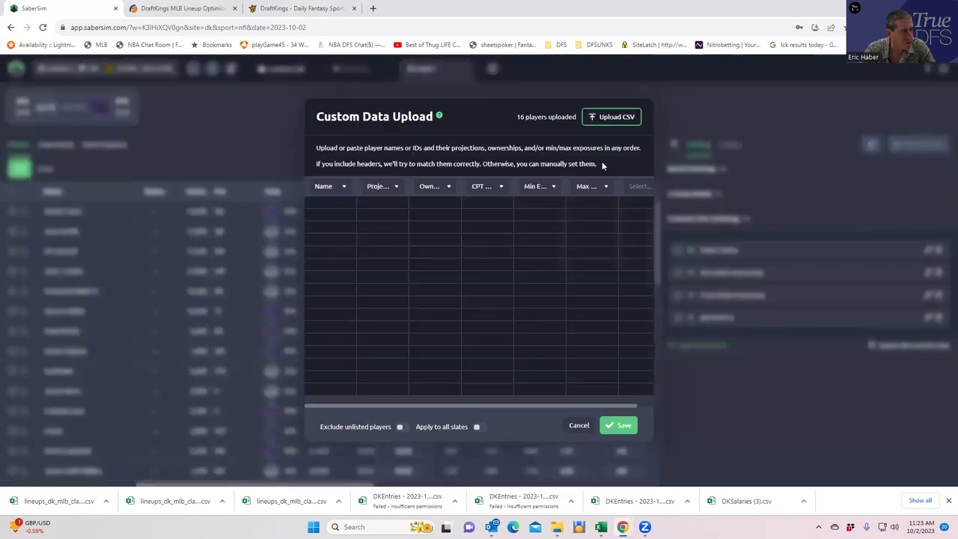
{"action": "left_click", "coordinate": [610, 117]}
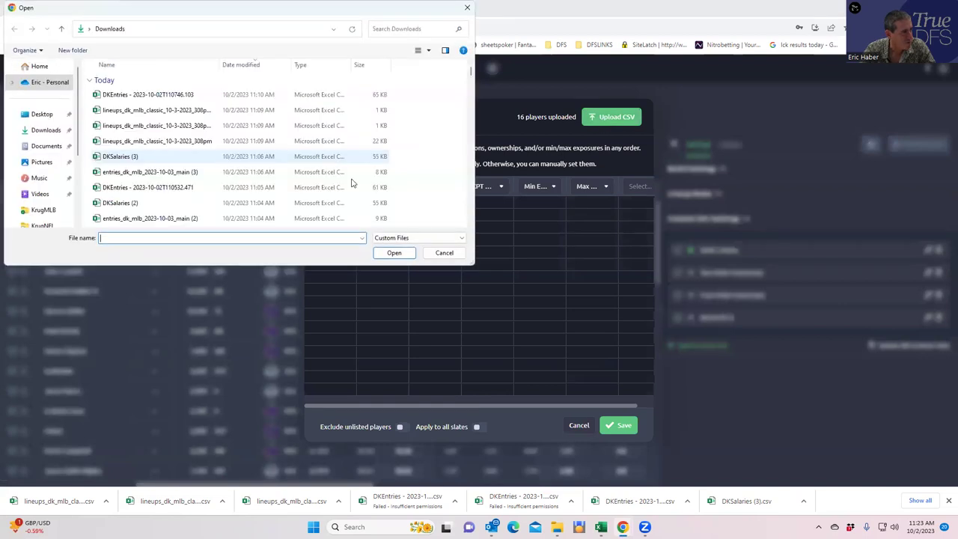
{"action": "scroll", "coordinate": [47, 210], "scroll_direction": "down", "scroll_amount": 2}
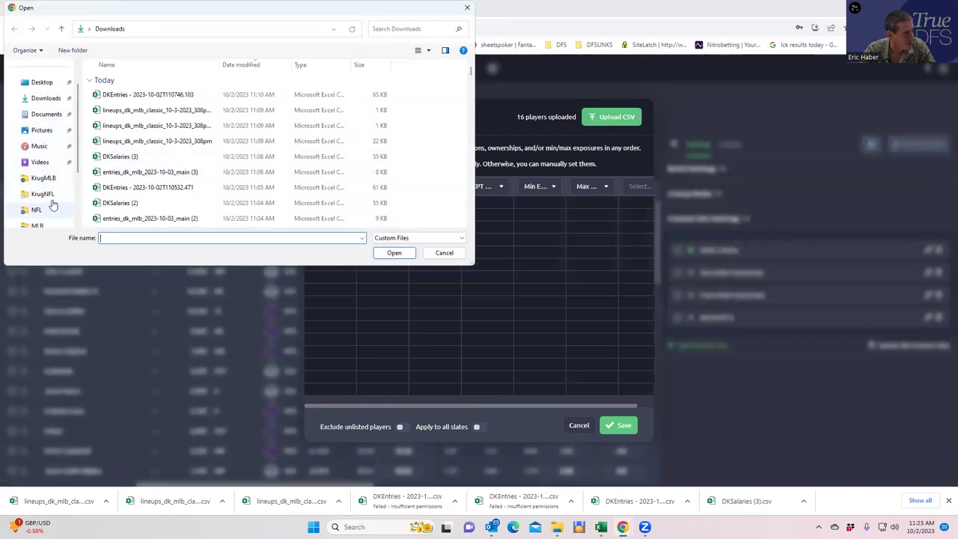
{"action": "left_click", "coordinate": [44, 194]}
{"action": "left_click", "coordinate": [123, 81]}
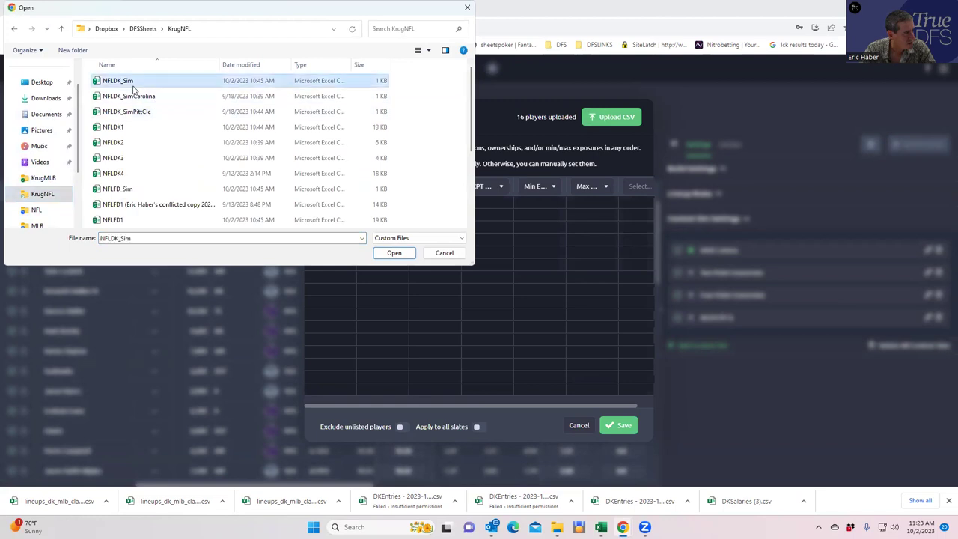
{"action": "left_click", "coordinate": [391, 254]}
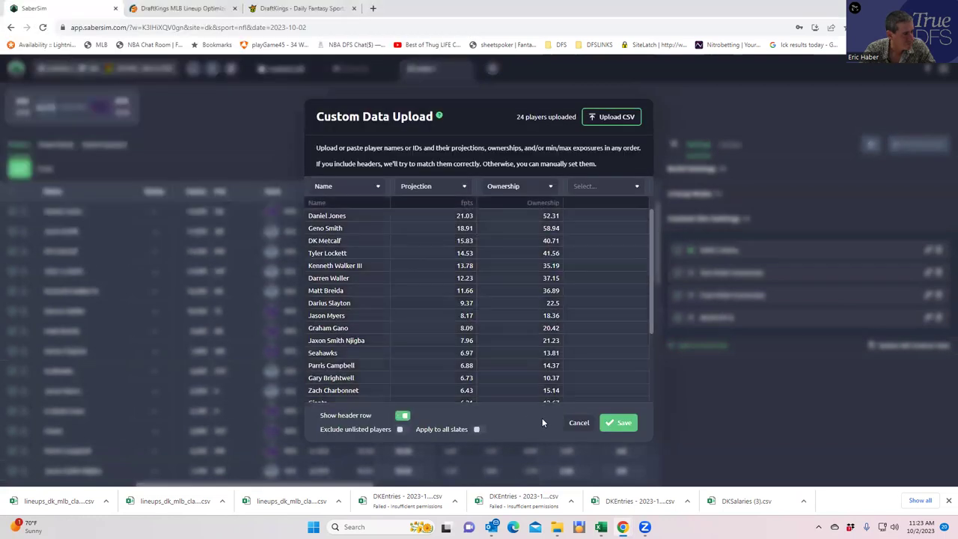
{"action": "left_click", "coordinate": [620, 424]}
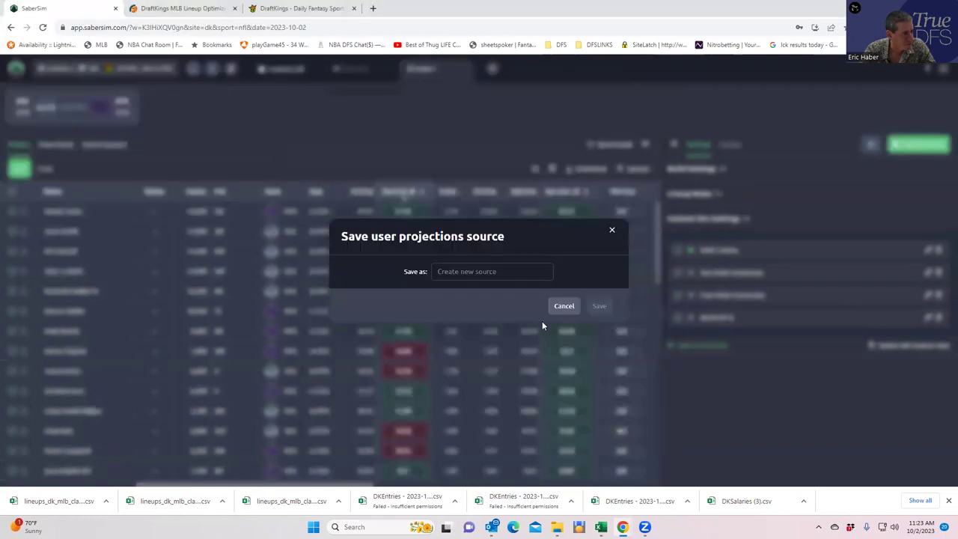
{"action": "left_click", "coordinate": [558, 307]}
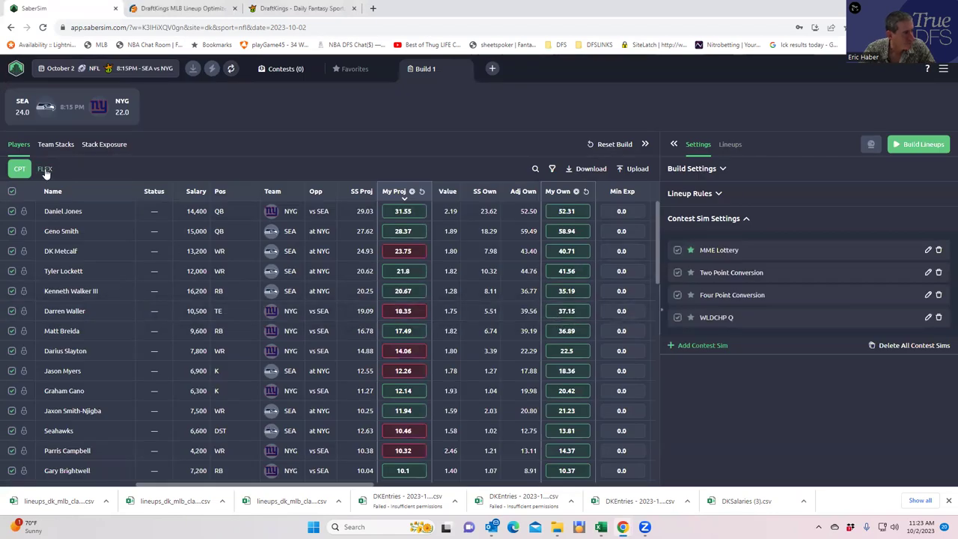
- Switch the player table to FLEX values
{"action": "left_click", "coordinate": [44, 169]}
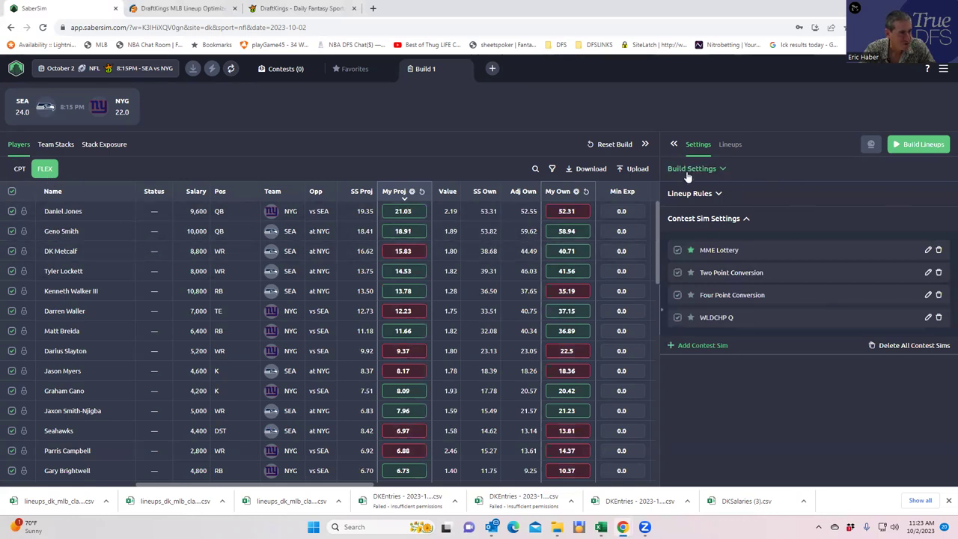
{"action": "left_click", "coordinate": [673, 144]}
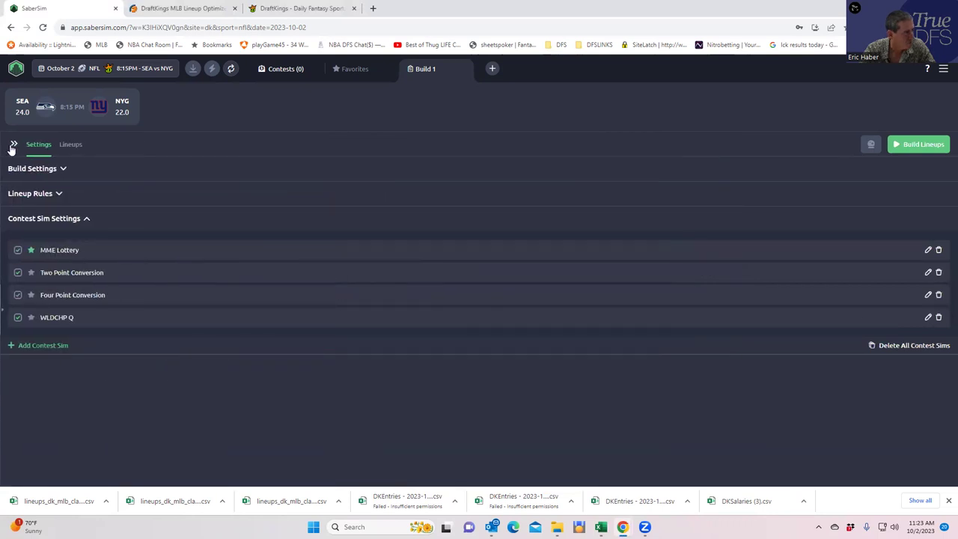
{"action": "left_click", "coordinate": [12, 144]}
- Set the build to 52 lineups and start building them
{"action": "left_click", "coordinate": [695, 169]}
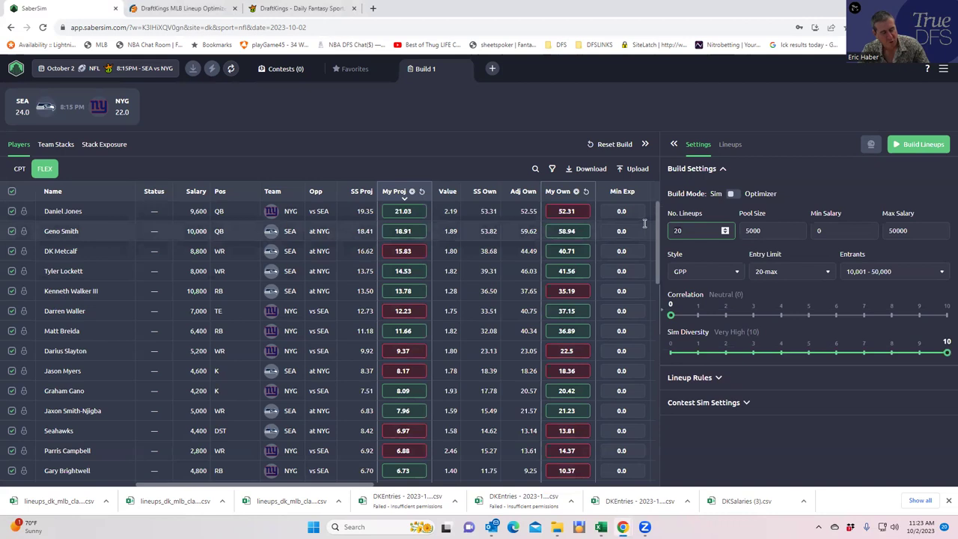
{"action": "type", "text": "50"}
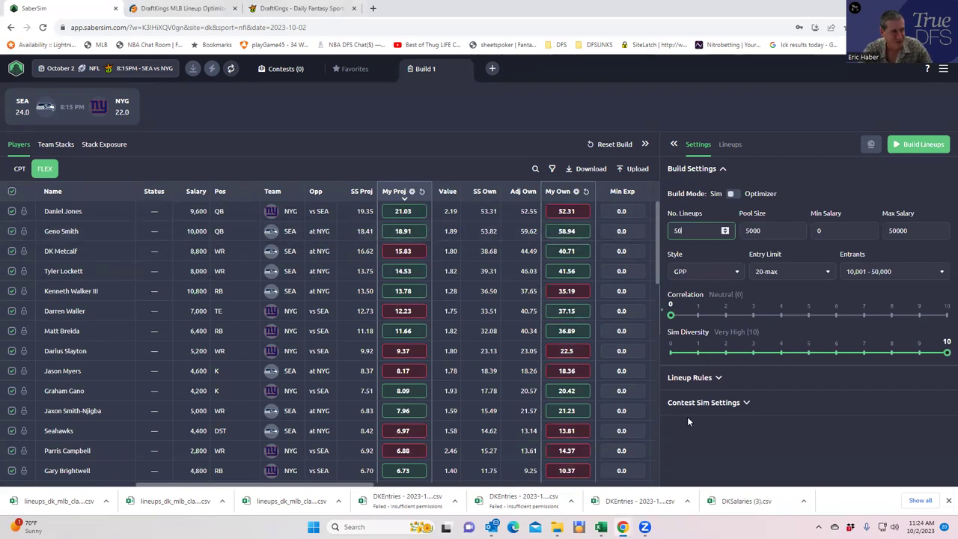
{"action": "left_click", "coordinate": [686, 422]}
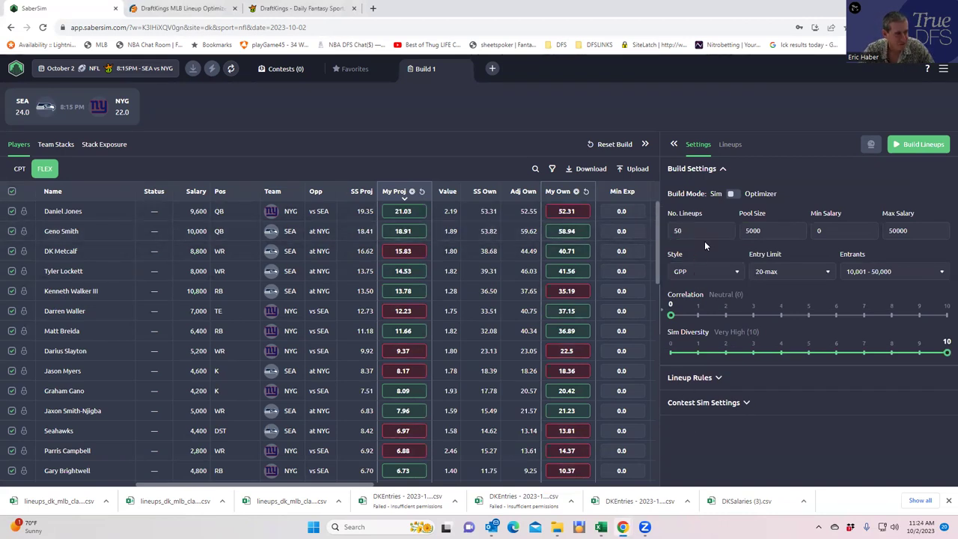
{"action": "left_click", "coordinate": [678, 228]}
{"action": "type", "text": "1"}
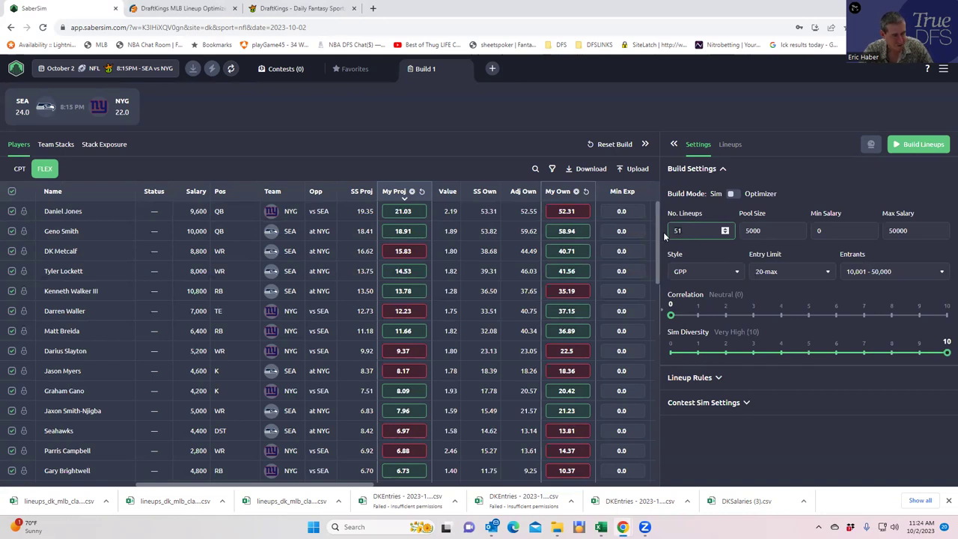
{"action": "key", "text": "BackSpace"}
{"action": "type", "text": "2"}
{"action": "left_click", "coordinate": [745, 451]}
{"action": "left_click", "coordinate": [868, 233]}
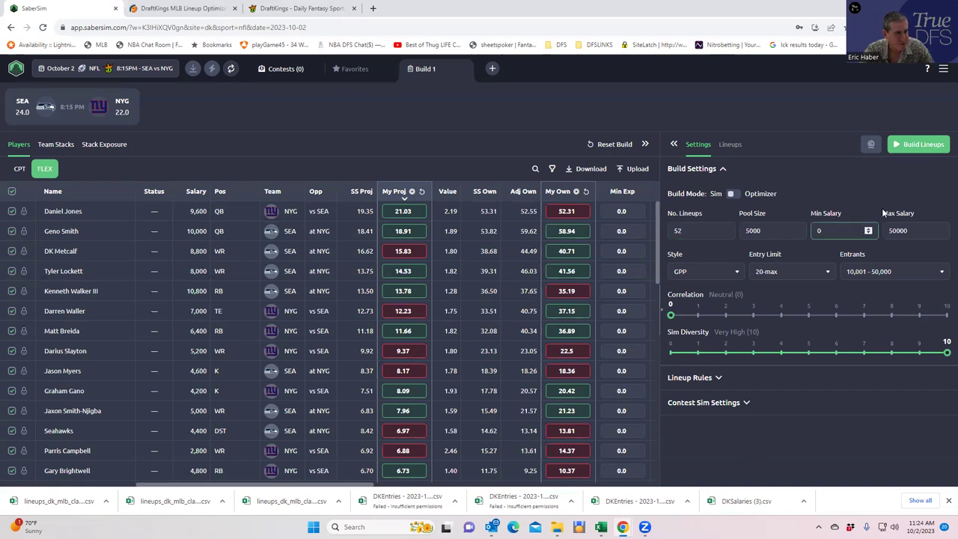
{"action": "left_click", "coordinate": [926, 144]}
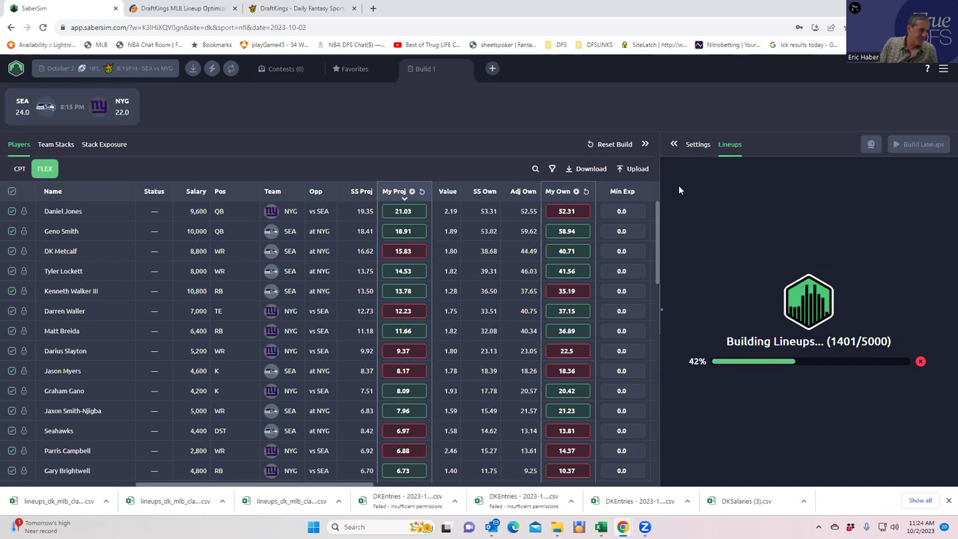
{"action": "scroll", "coordinate": [214, 408], "scroll_direction": "down", "scroll_amount": 3}
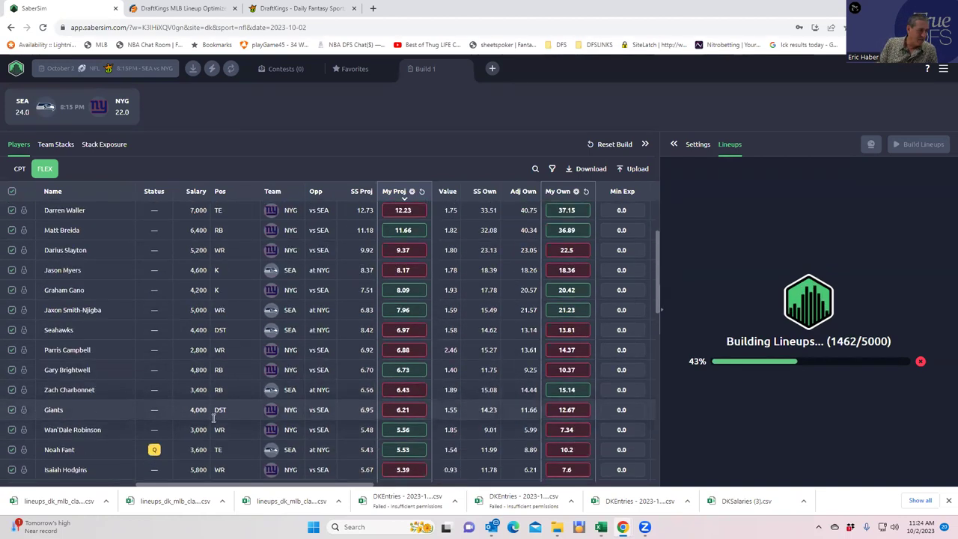
{"action": "scroll", "coordinate": [214, 412], "scroll_direction": "down", "scroll_amount": 2}
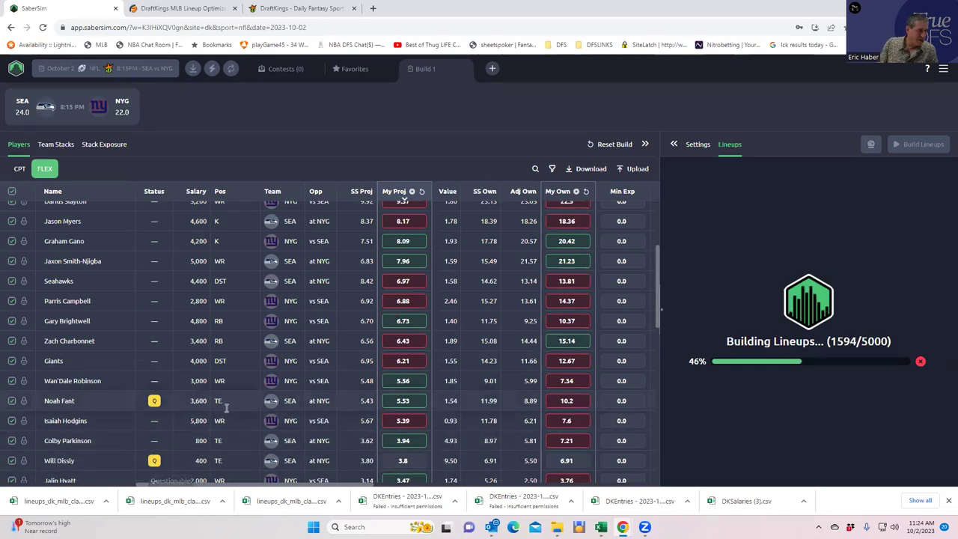
{"action": "scroll", "coordinate": [217, 434], "scroll_direction": "down", "scroll_amount": 4}
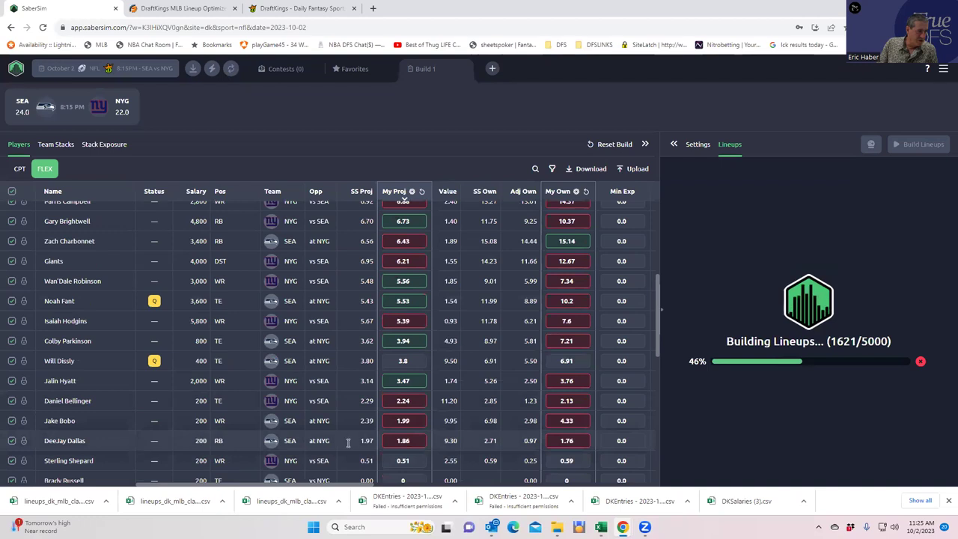
{"action": "scroll", "coordinate": [379, 438], "scroll_direction": "down", "scroll_amount": 2}
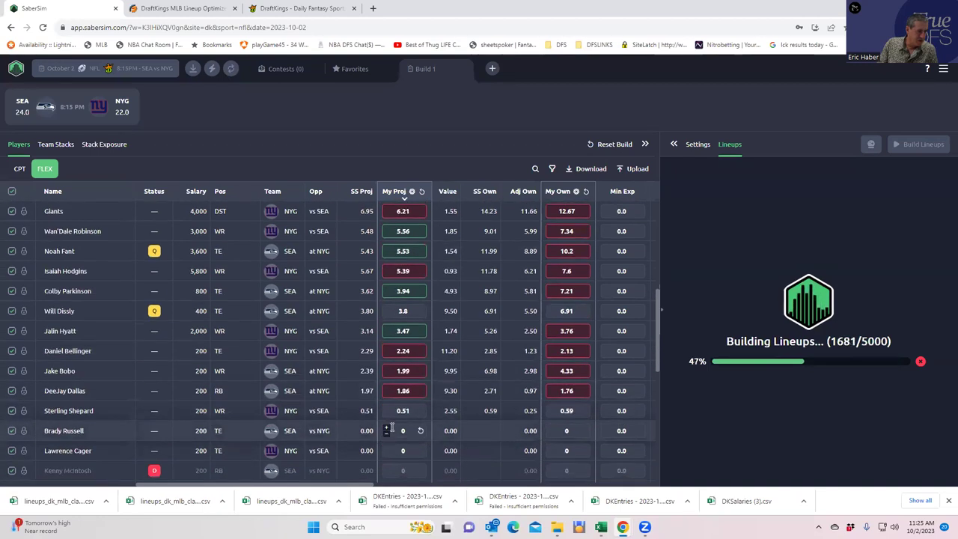
{"action": "scroll", "coordinate": [393, 427], "scroll_direction": "up", "scroll_amount": 4}
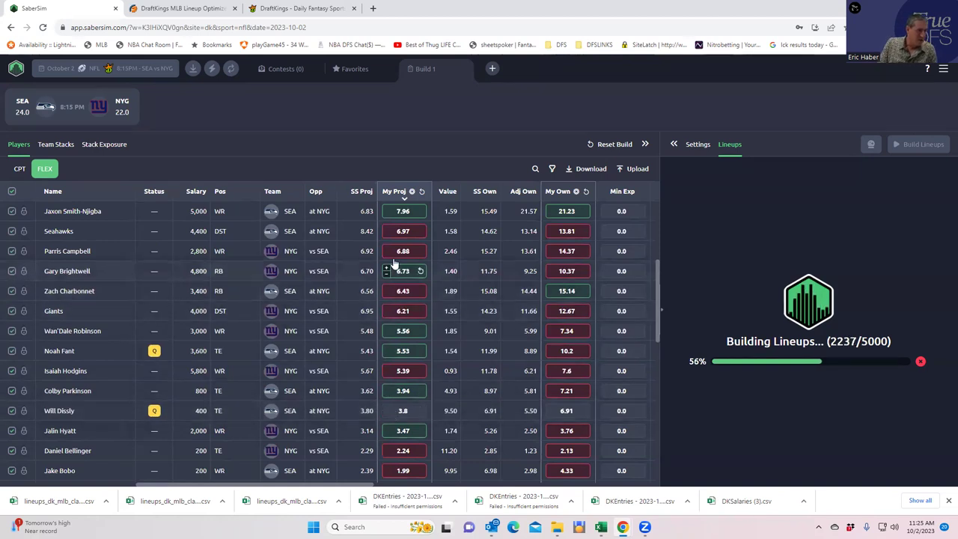
{"action": "scroll", "coordinate": [394, 264], "scroll_direction": "up", "scroll_amount": 3}
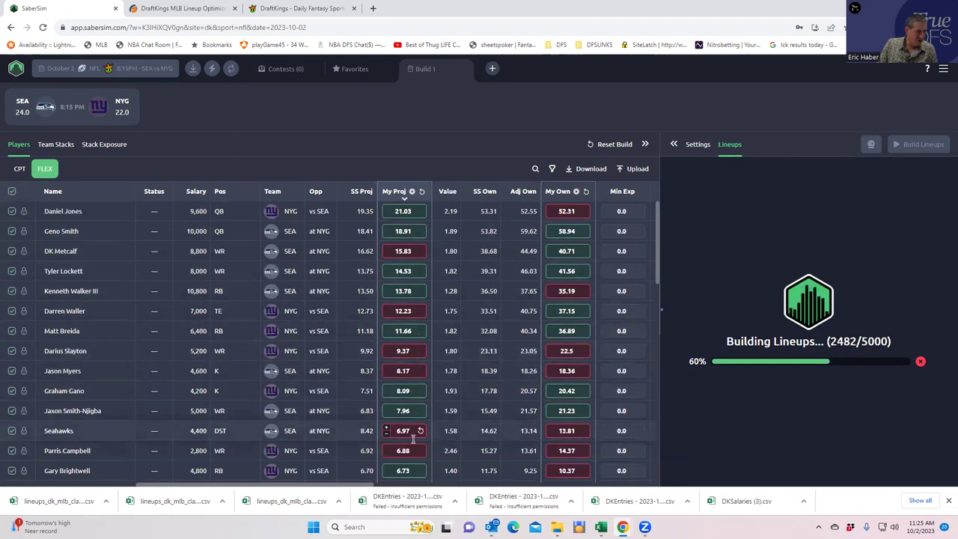
{"action": "scroll", "coordinate": [416, 449], "scroll_direction": "down", "scroll_amount": 1}
{"action": "scroll", "coordinate": [417, 457], "scroll_direction": "down", "scroll_amount": 1}
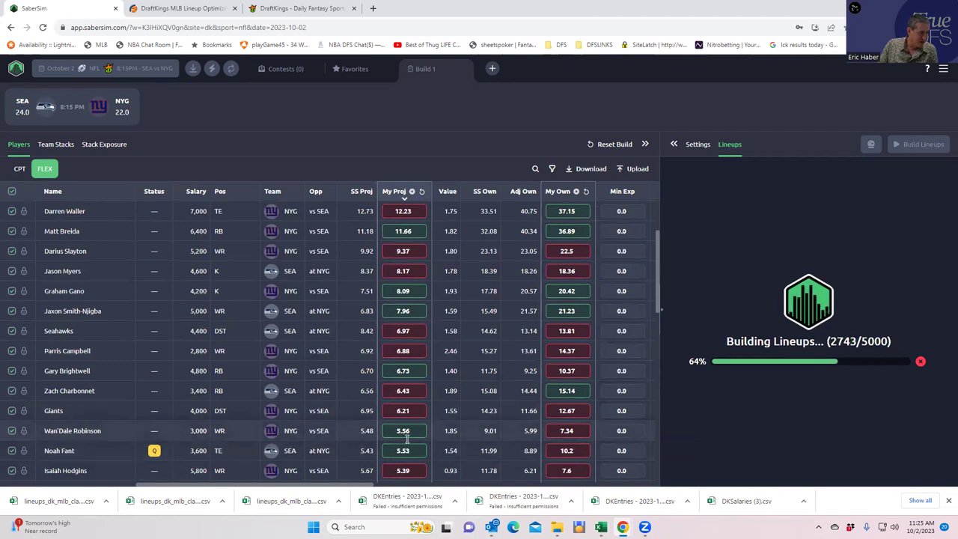
{"action": "scroll", "coordinate": [406, 440], "scroll_direction": "down", "scroll_amount": 3}
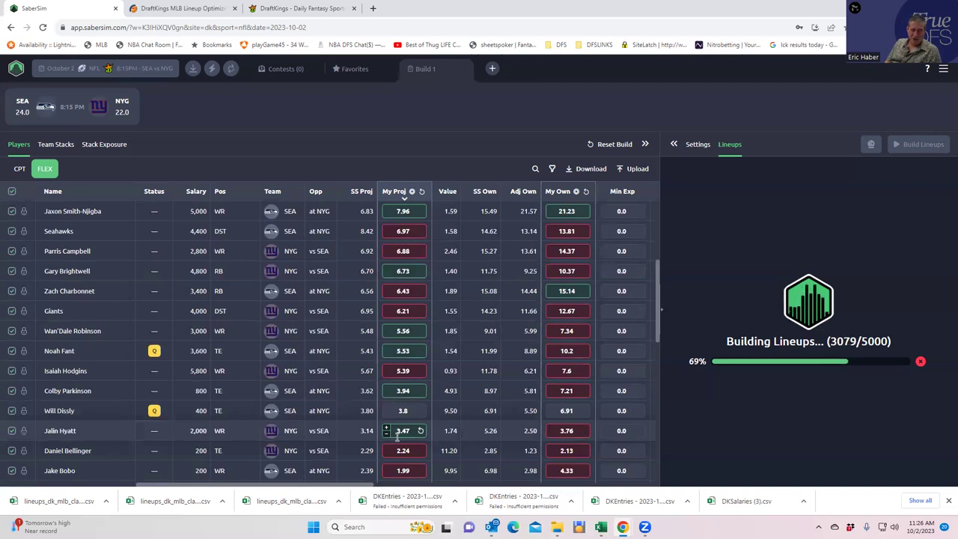
{"action": "scroll", "coordinate": [445, 262], "scroll_direction": "up", "scroll_amount": 2}
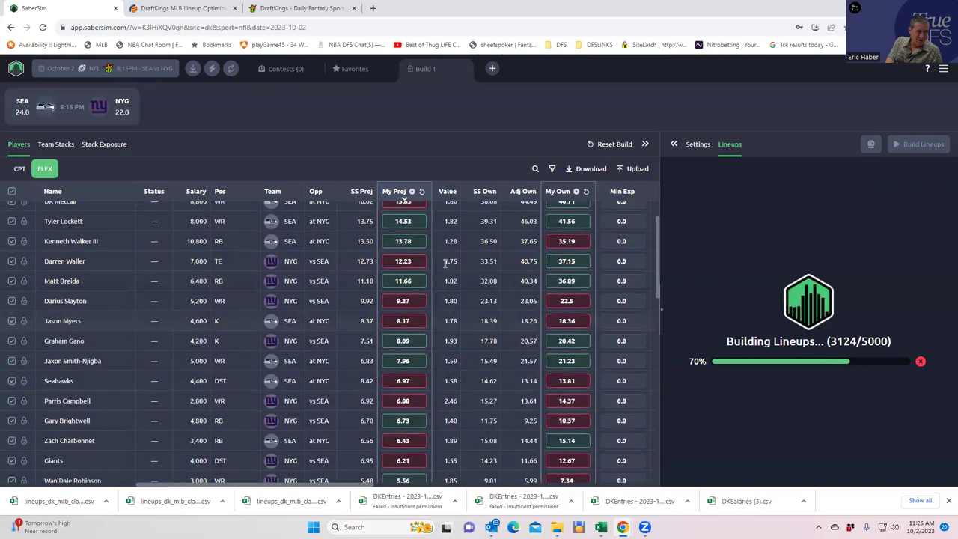
{"action": "scroll", "coordinate": [445, 262], "scroll_direction": "up", "scroll_amount": 1}
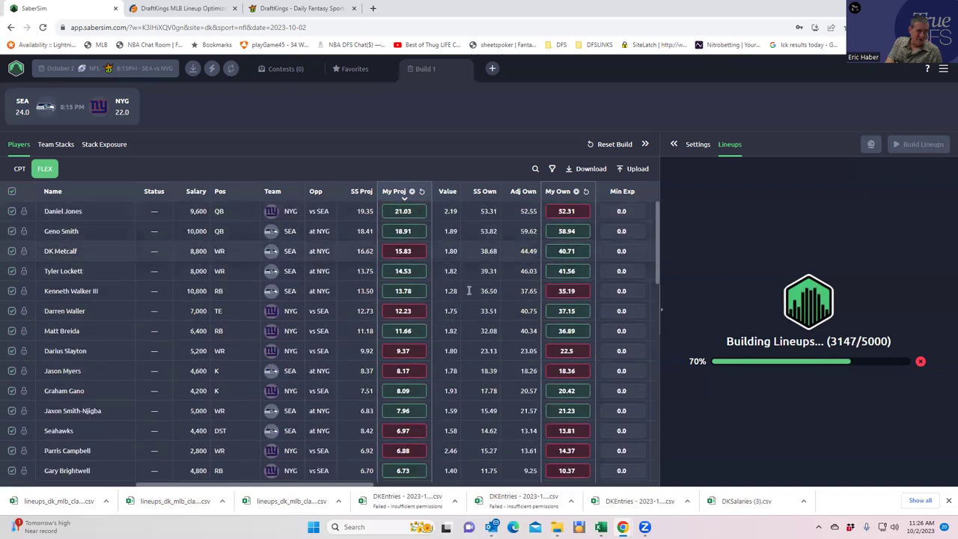
{"action": "scroll", "coordinate": [471, 329], "scroll_direction": "down", "scroll_amount": 7}
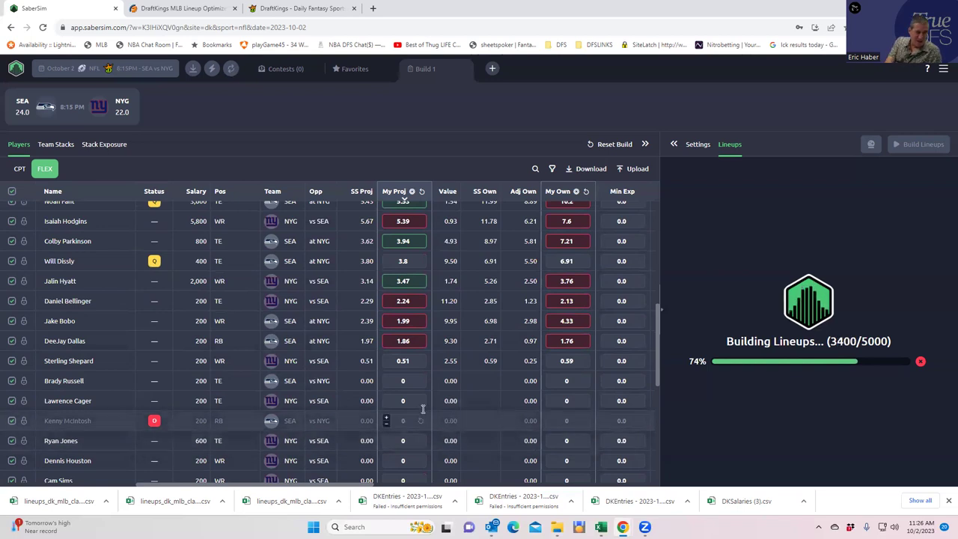
{"action": "left_click_drag", "start_coordinate": [659, 337], "coordinate": [654, 202]}
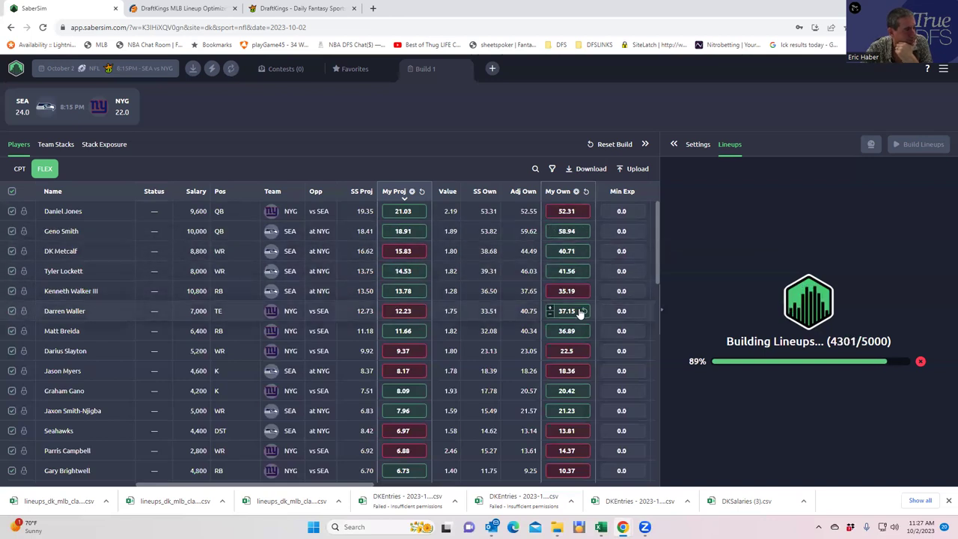
- Check the captain salaries and projections, then return to FLEX values
{"action": "left_click", "coordinate": [19, 170]}
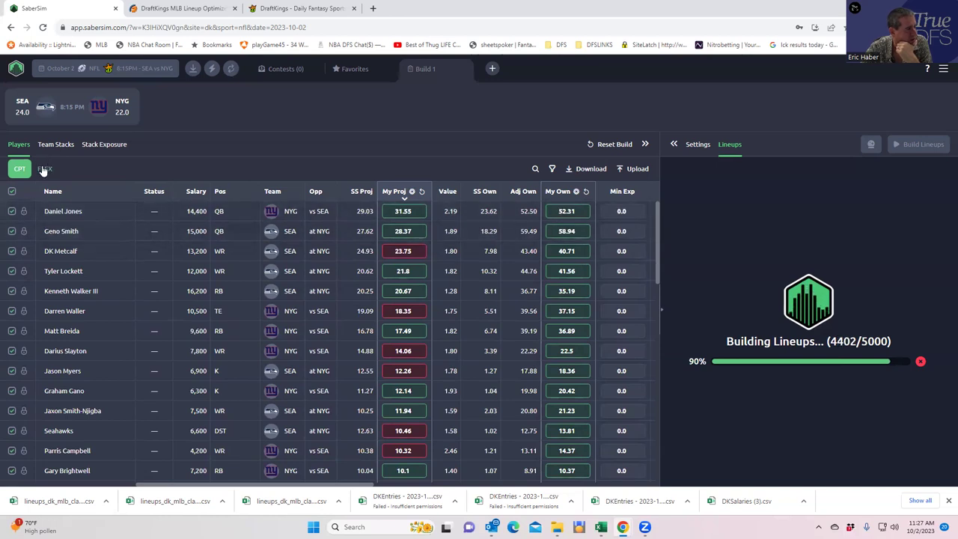
{"action": "left_click", "coordinate": [44, 169]}
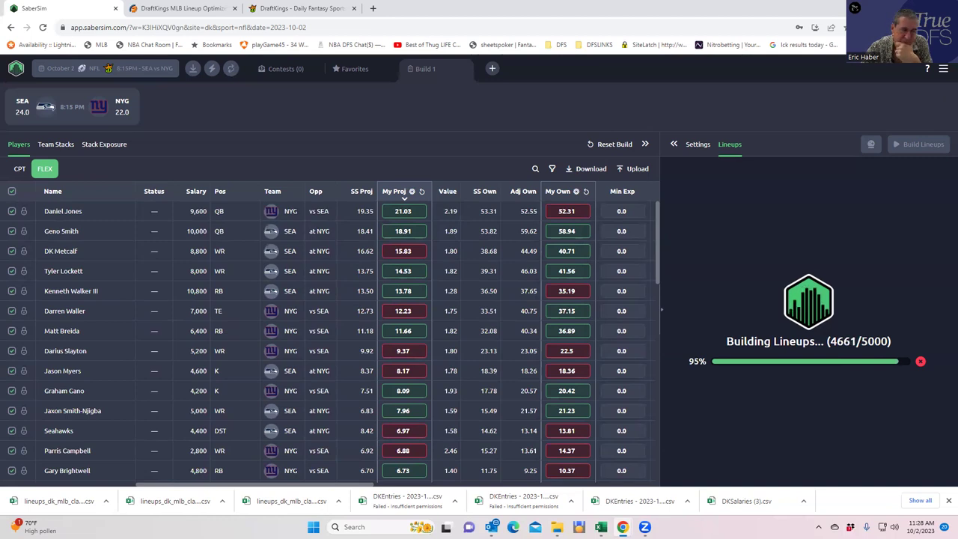
- Hide the player table, then bring it back beside the lineups
{"action": "left_click", "coordinate": [674, 145]}
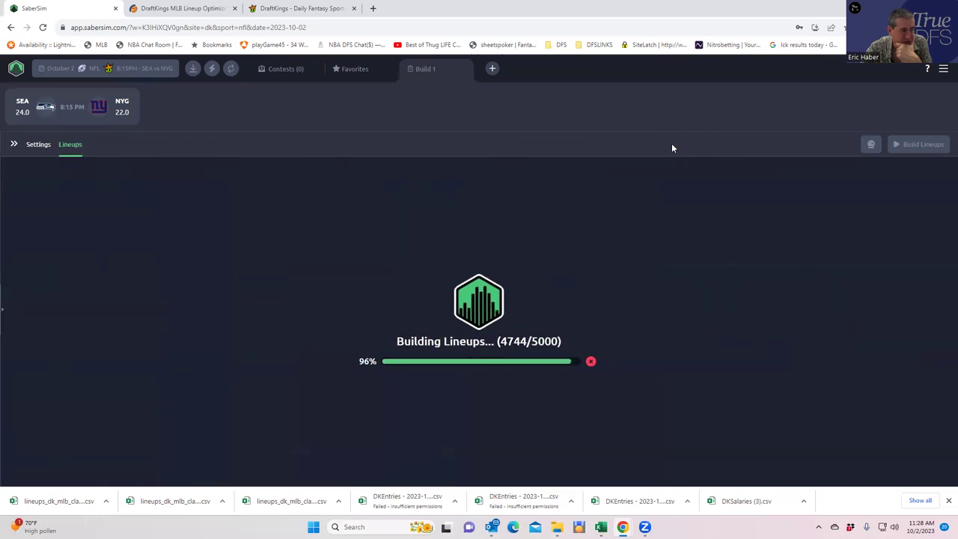
{"action": "left_click", "coordinate": [15, 144]}
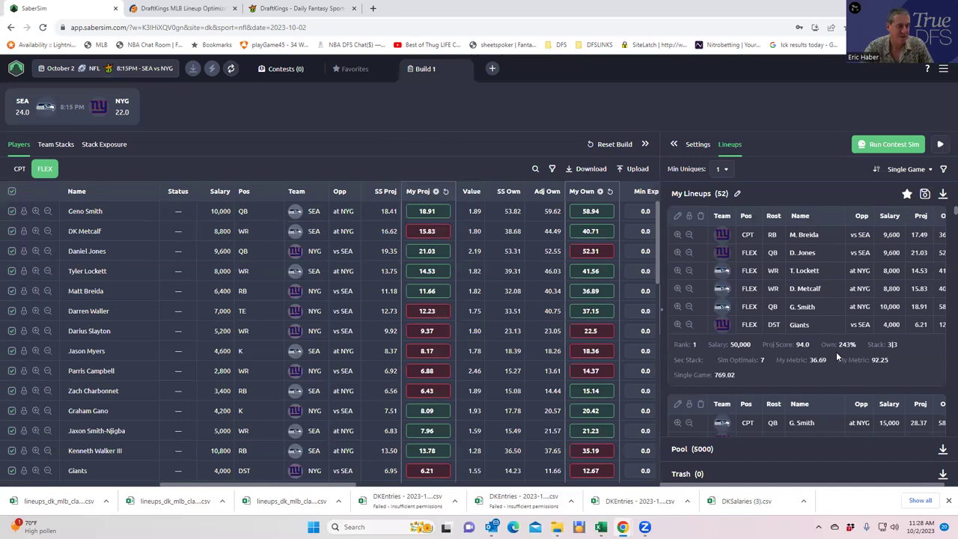
{"action": "scroll", "coordinate": [773, 318], "scroll_direction": "down", "scroll_amount": 1}
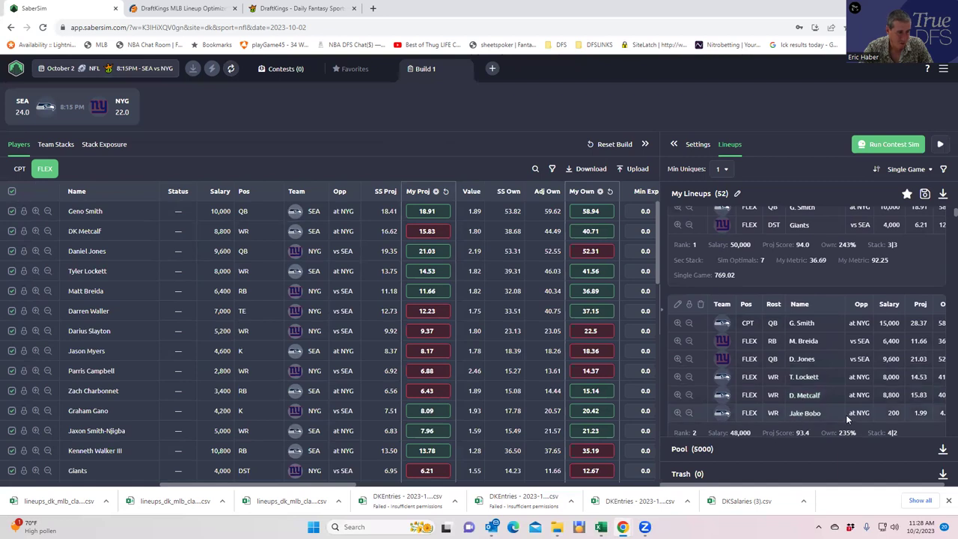
{"action": "scroll", "coordinate": [823, 360], "scroll_direction": "up", "scroll_amount": 1}
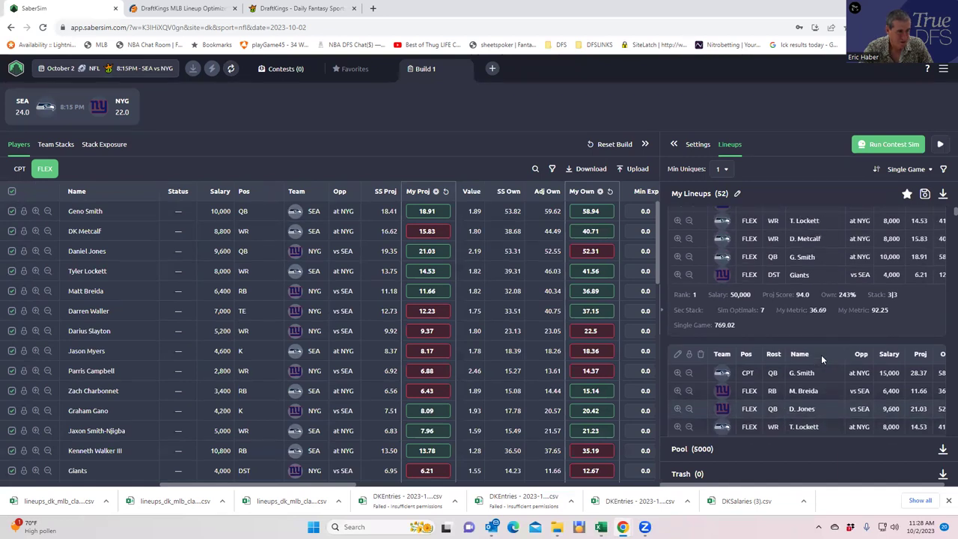
{"action": "scroll", "coordinate": [821, 354], "scroll_direction": "up", "scroll_amount": 1}
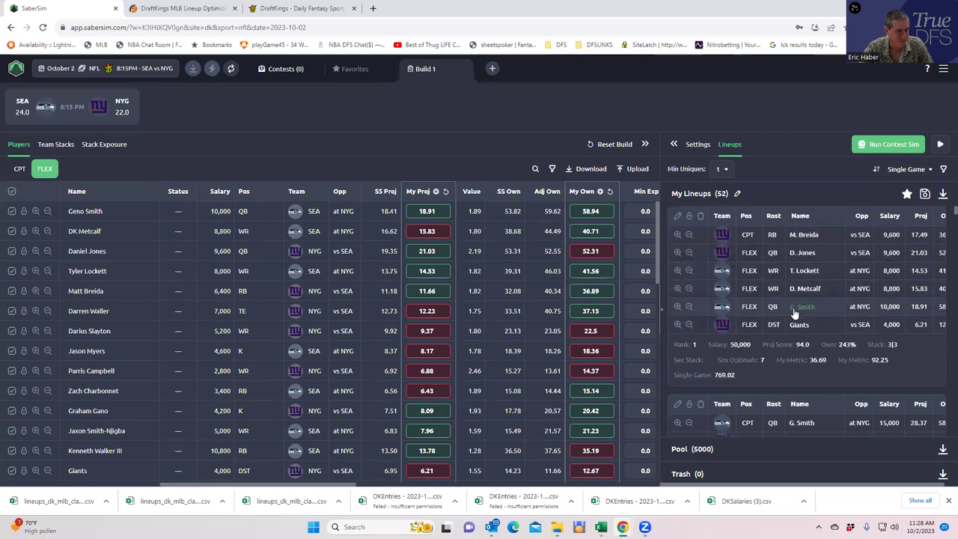
{"action": "scroll", "coordinate": [800, 300], "scroll_direction": "down", "scroll_amount": 5}
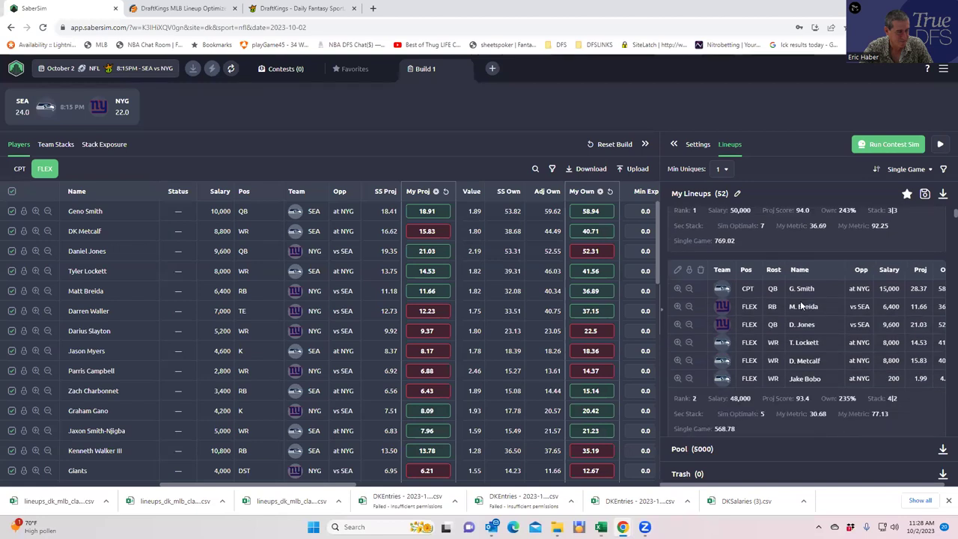
{"action": "scroll", "coordinate": [799, 301], "scroll_direction": "down", "scroll_amount": 1}
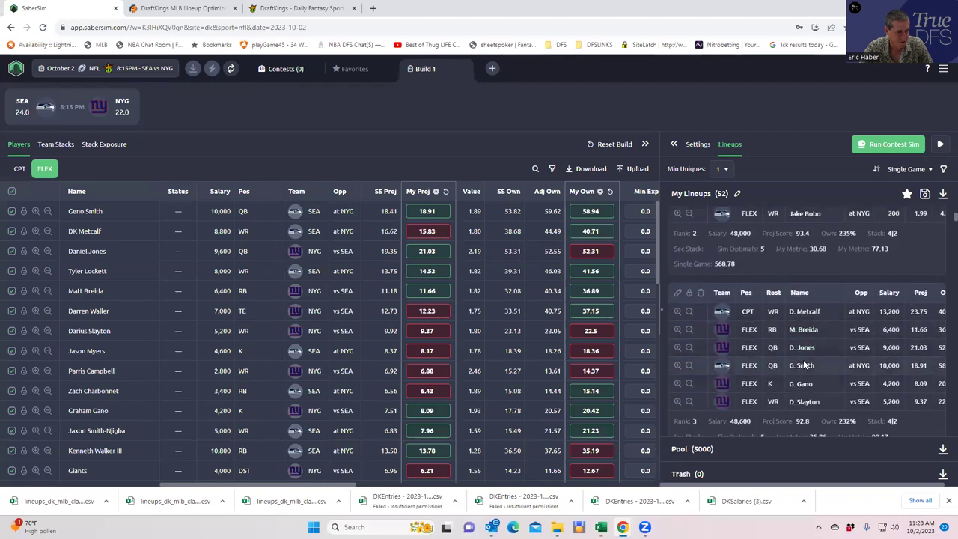
{"action": "scroll", "coordinate": [802, 359], "scroll_direction": "down", "scroll_amount": 3}
{"action": "scroll", "coordinate": [805, 367], "scroll_direction": "down", "scroll_amount": 2}
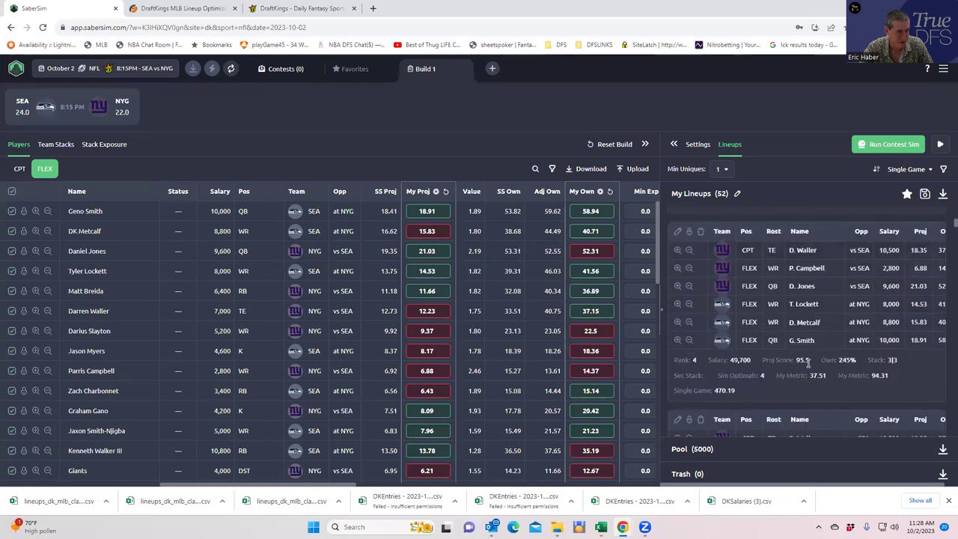
{"action": "scroll", "coordinate": [808, 346], "scroll_direction": "down", "scroll_amount": 3}
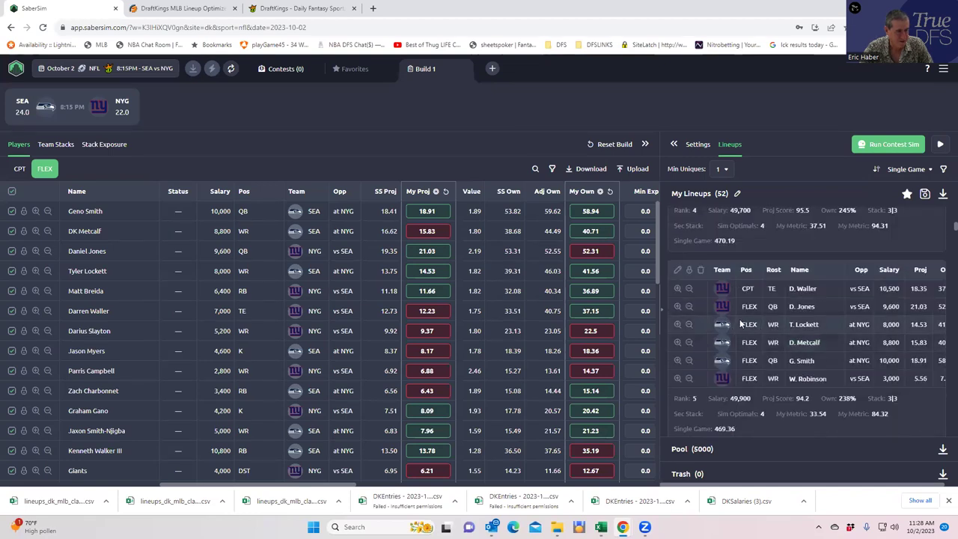
{"action": "scroll", "coordinate": [814, 329], "scroll_direction": "up", "scroll_amount": 5}
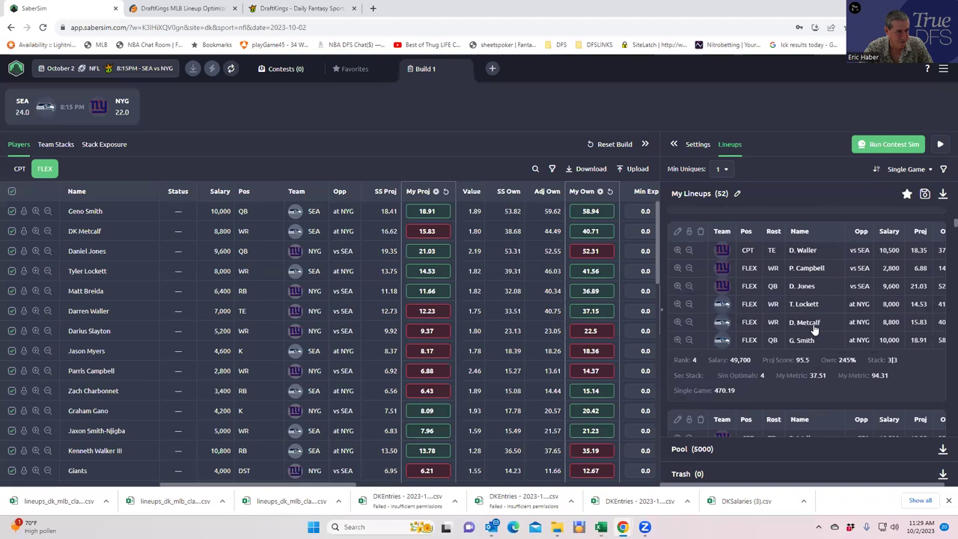
{"action": "scroll", "coordinate": [812, 323], "scroll_direction": "up", "scroll_amount": 3}
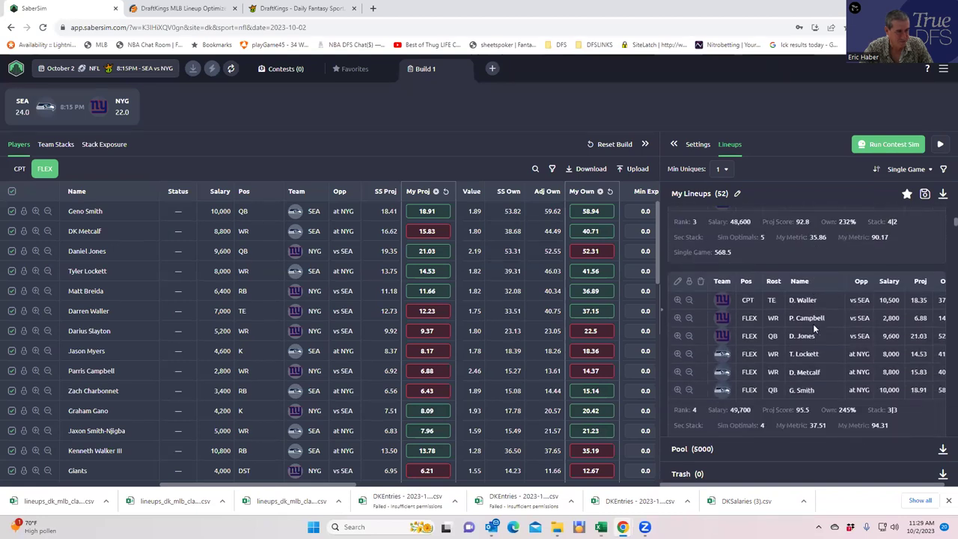
{"action": "scroll", "coordinate": [814, 344], "scroll_direction": "up", "scroll_amount": 4}
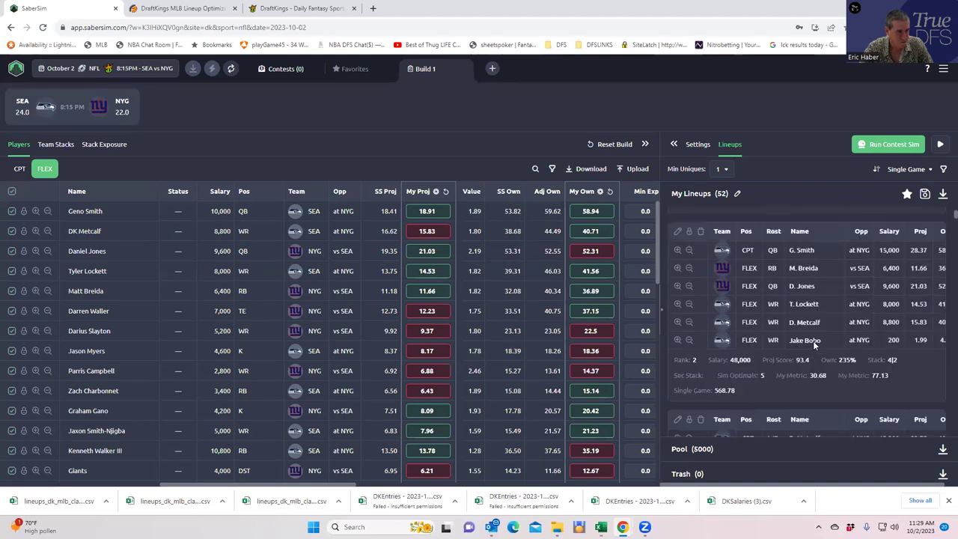
{"action": "scroll", "coordinate": [814, 344], "scroll_direction": "down", "scroll_amount": 4}
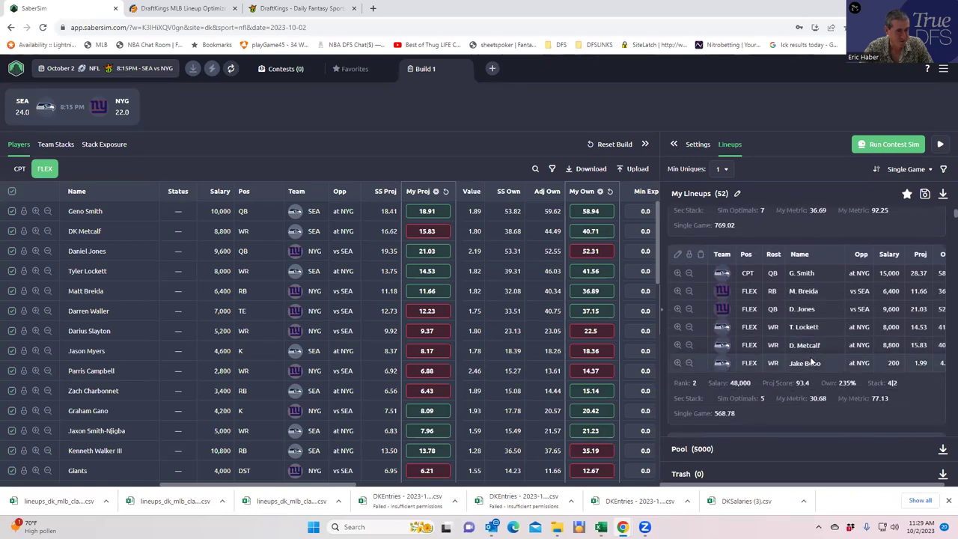
{"action": "scroll", "coordinate": [810, 359], "scroll_direction": "down", "scroll_amount": 10}
{"action": "scroll", "coordinate": [809, 358], "scroll_direction": "down", "scroll_amount": 8}
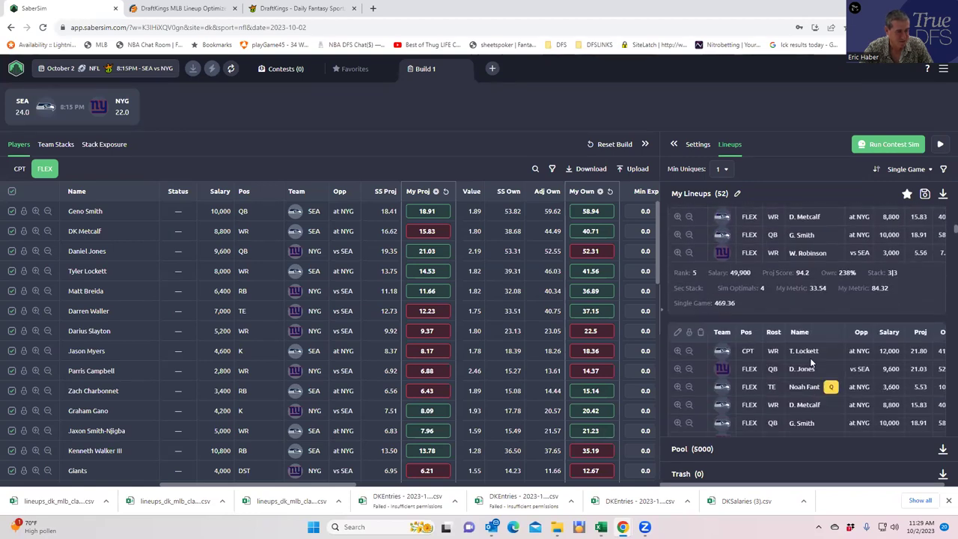
{"action": "scroll", "coordinate": [810, 357], "scroll_direction": "down", "scroll_amount": 4}
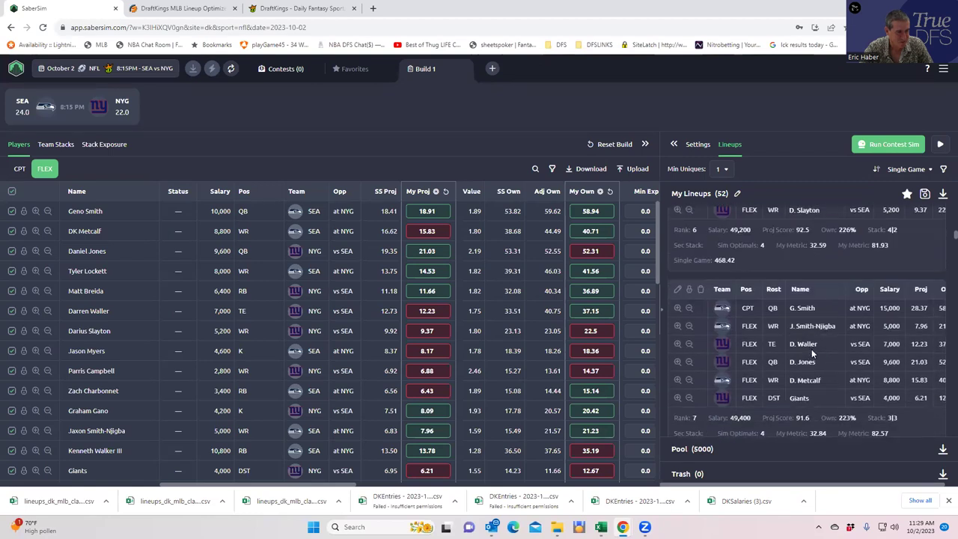
{"action": "scroll", "coordinate": [811, 355], "scroll_direction": "up", "scroll_amount": 4}
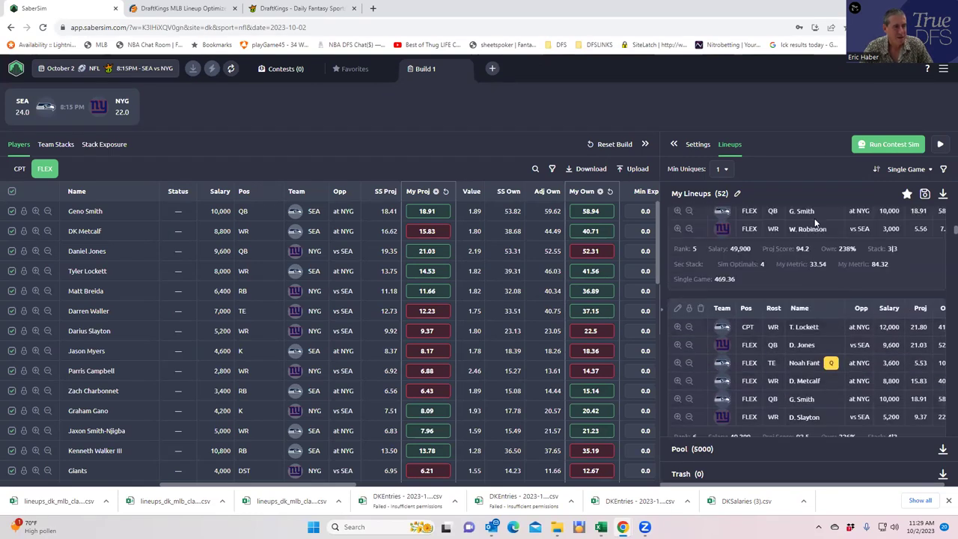
{"action": "left_click", "coordinate": [883, 143]}
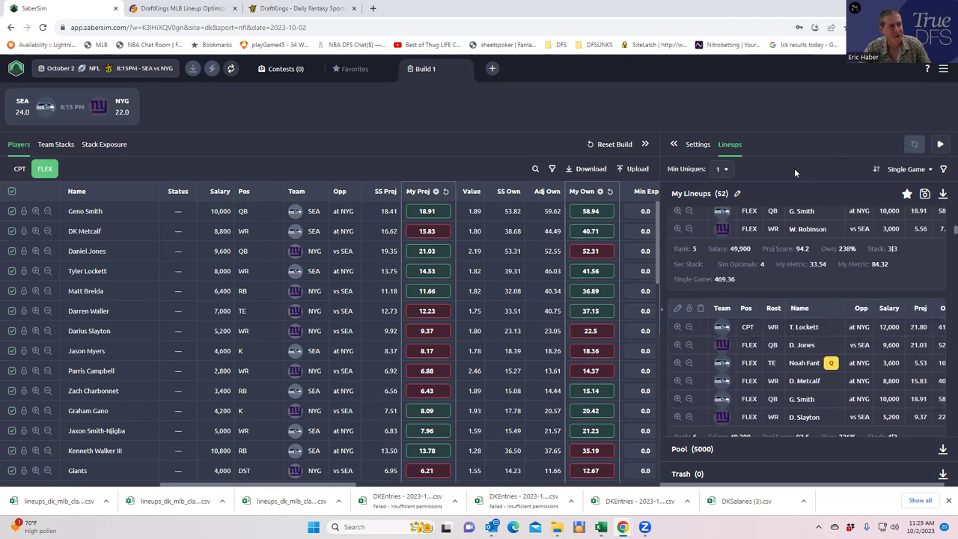
{"action": "left_click", "coordinate": [674, 143]}
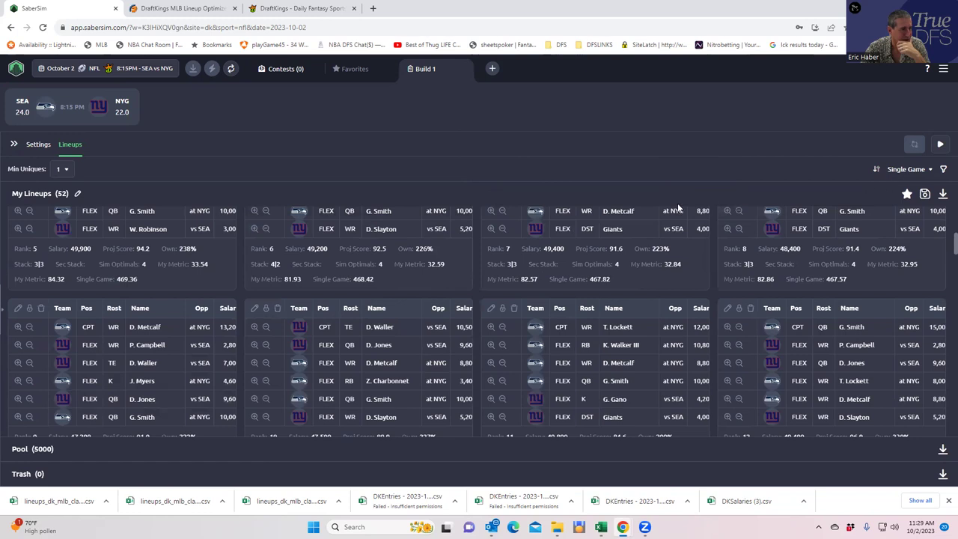
{"action": "left_click", "coordinate": [14, 144]}
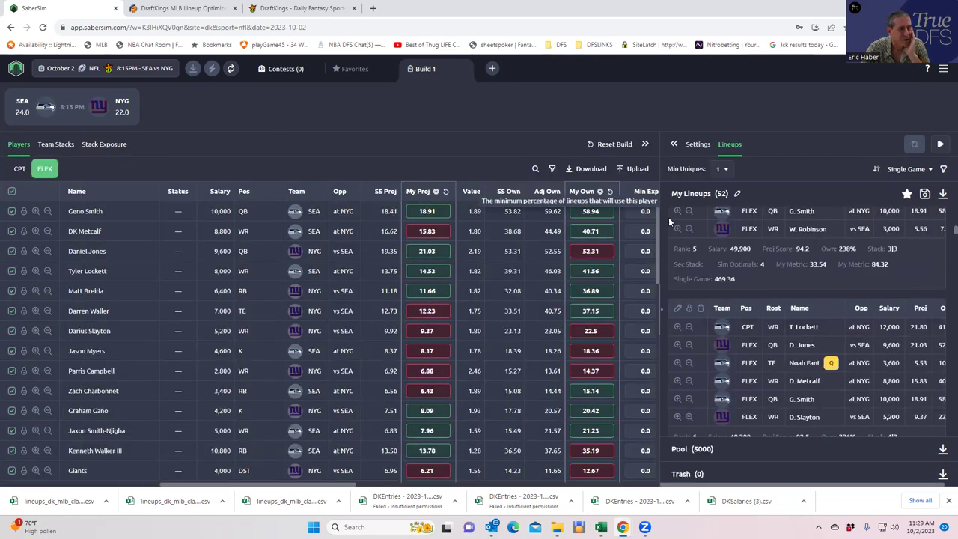
{"action": "scroll", "coordinate": [838, 243], "scroll_direction": "up", "scroll_amount": 6}
{"action": "scroll", "coordinate": [842, 233], "scroll_direction": "up", "scroll_amount": 3}
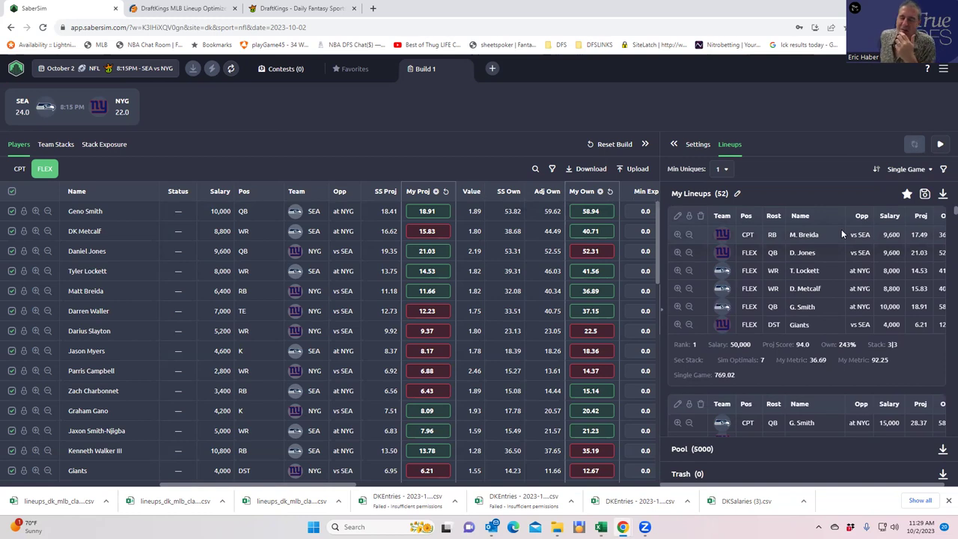
- Rank the 52 lineups by MME Lottery ROI
{"action": "left_click", "coordinate": [891, 170]}
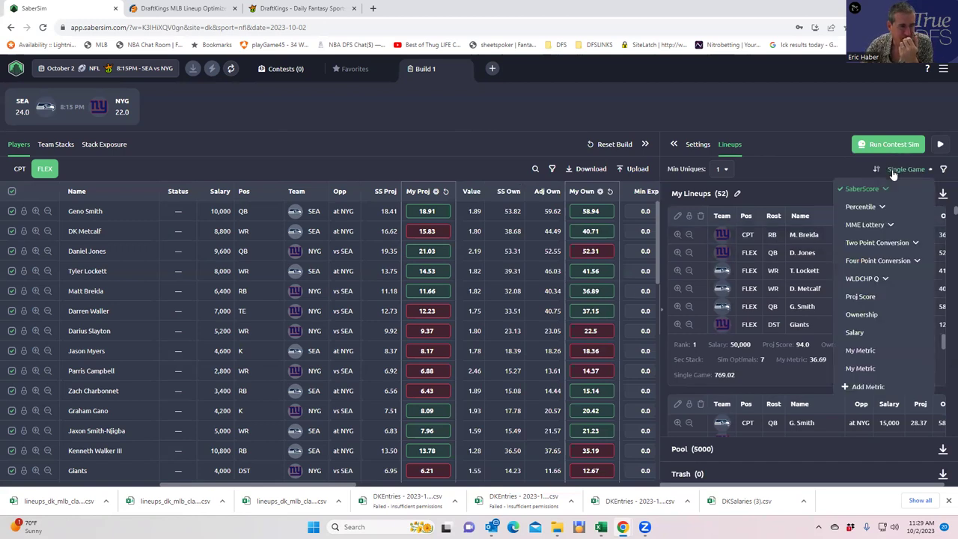
{"action": "left_click", "coordinate": [874, 226]}
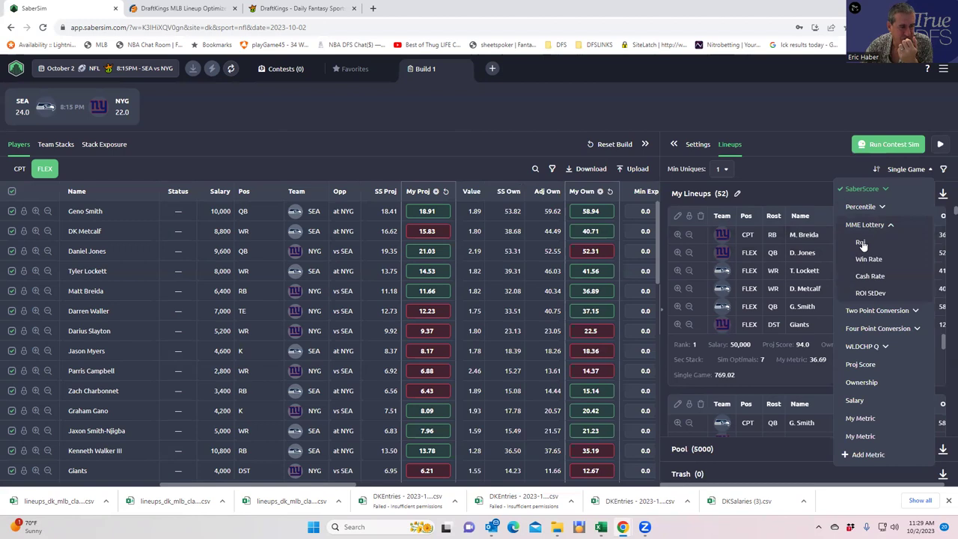
{"action": "left_click", "coordinate": [860, 244]}
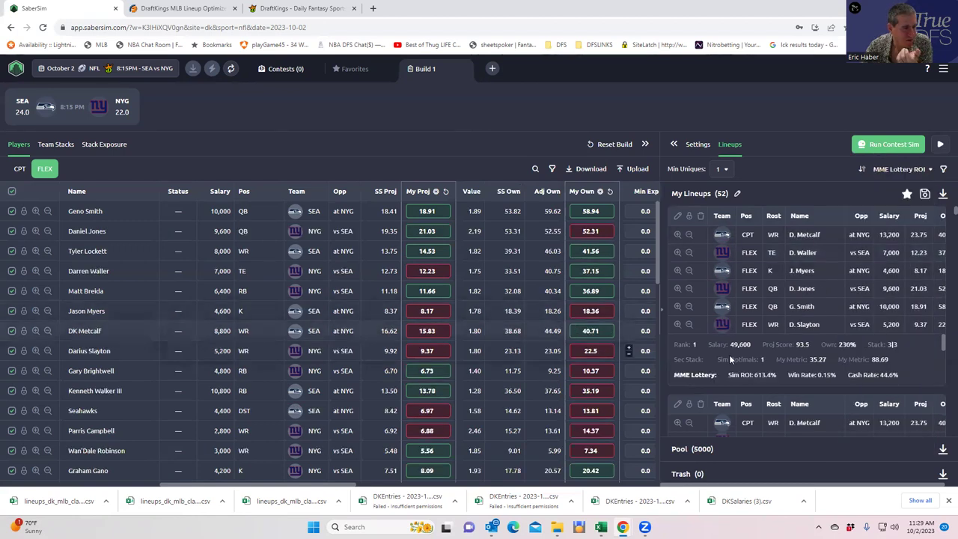
{"action": "scroll", "coordinate": [797, 348], "scroll_direction": "down", "scroll_amount": 4}
{"action": "scroll", "coordinate": [798, 349], "scroll_direction": "down", "scroll_amount": 4}
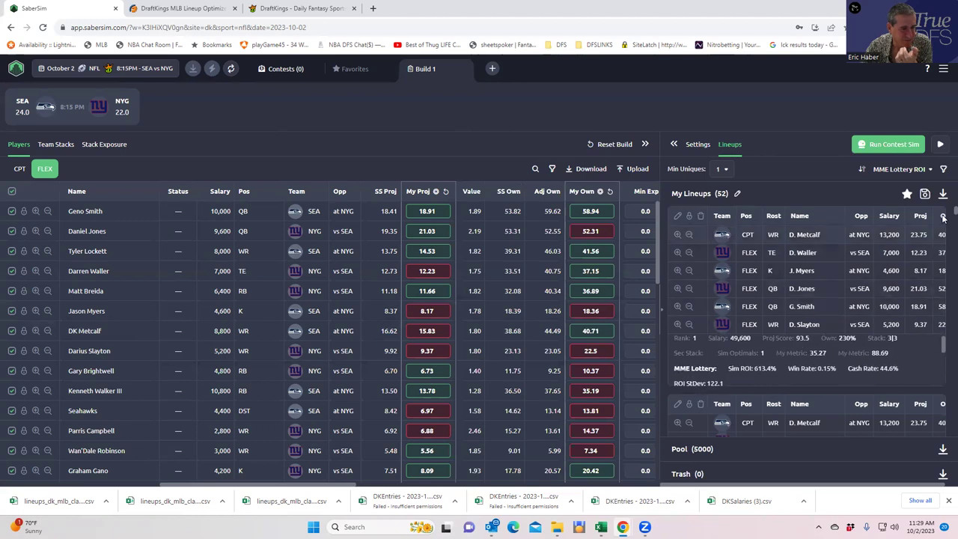
{"action": "scroll", "coordinate": [798, 348], "scroll_direction": "down", "scroll_amount": 2}
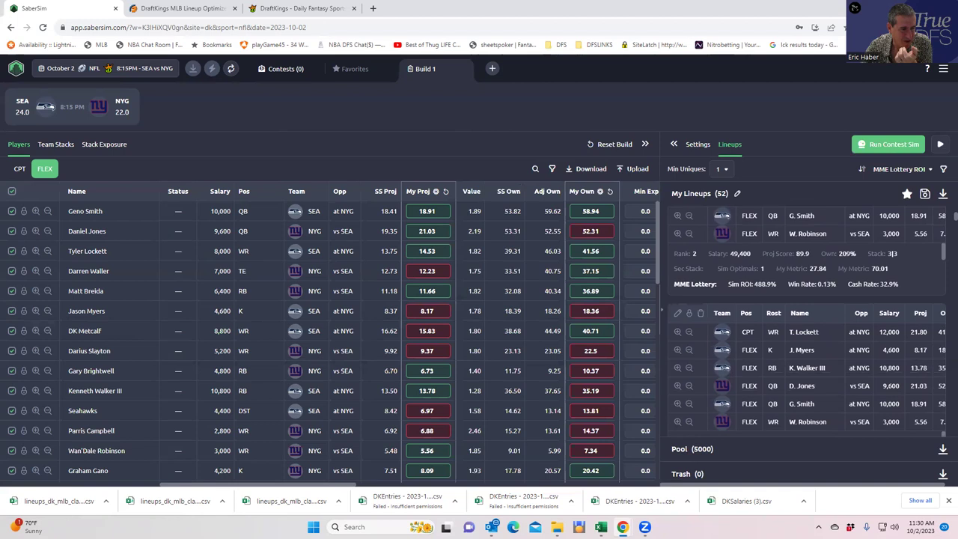
{"action": "scroll", "coordinate": [798, 348], "scroll_direction": "up", "scroll_amount": 3}
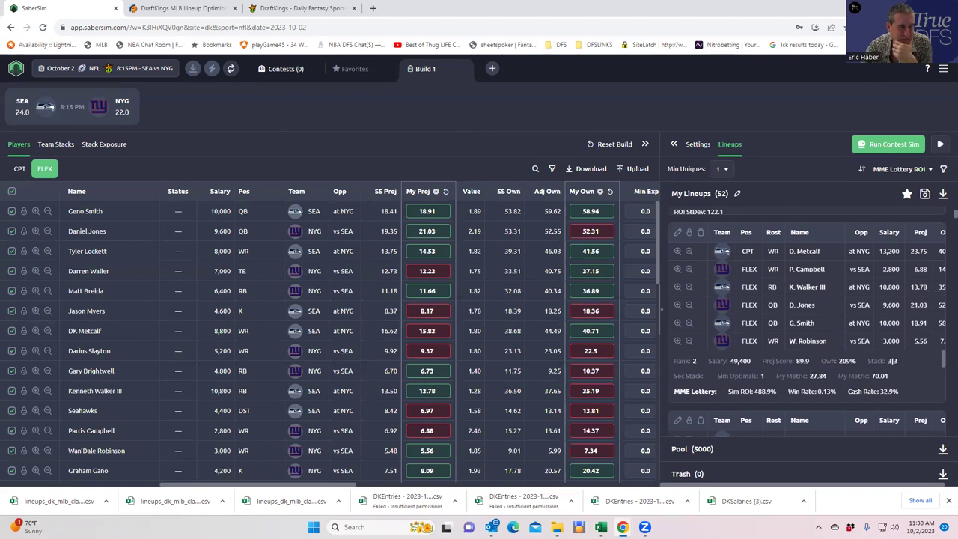
- Scroll down through the ROI-ranked lineups and back up
{"action": "scroll", "coordinate": [806, 315], "scroll_direction": "down", "scroll_amount": 5}
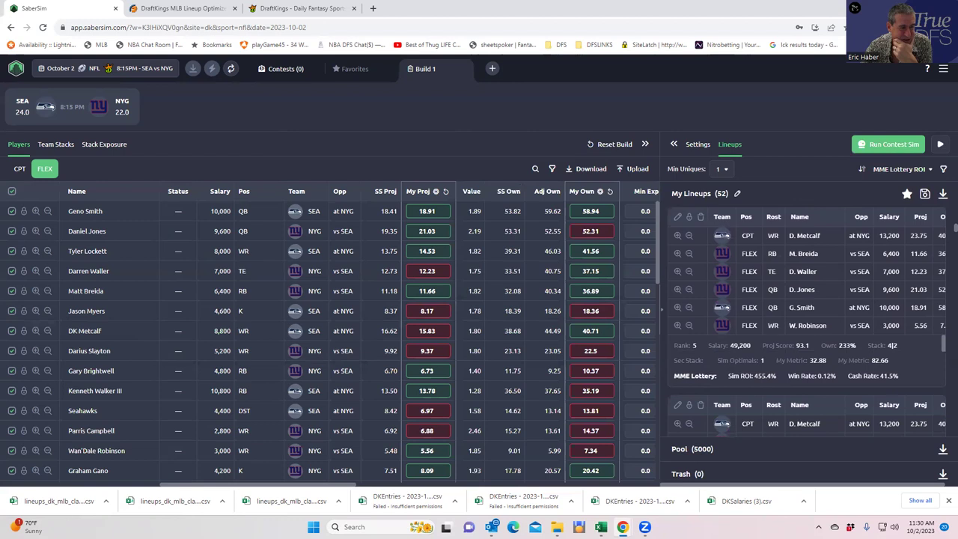
{"action": "scroll", "coordinate": [806, 321], "scroll_direction": "down", "scroll_amount": 2}
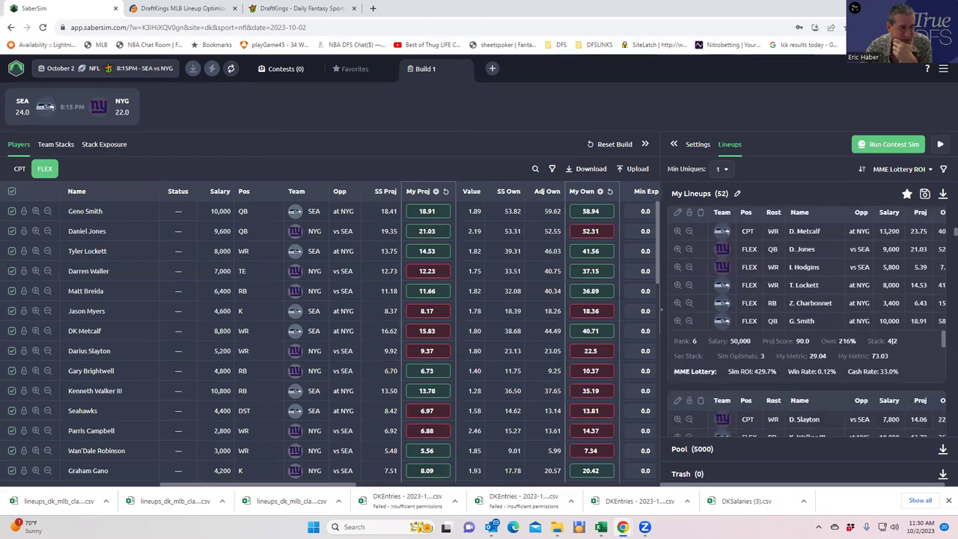
{"action": "scroll", "coordinate": [806, 322], "scroll_direction": "down", "scroll_amount": 3}
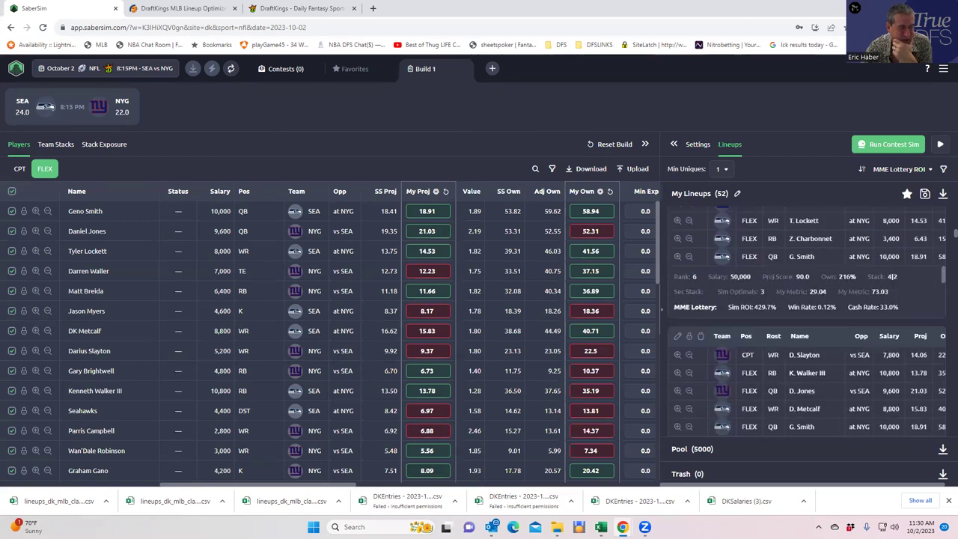
{"action": "scroll", "coordinate": [807, 321], "scroll_direction": "down", "scroll_amount": 2}
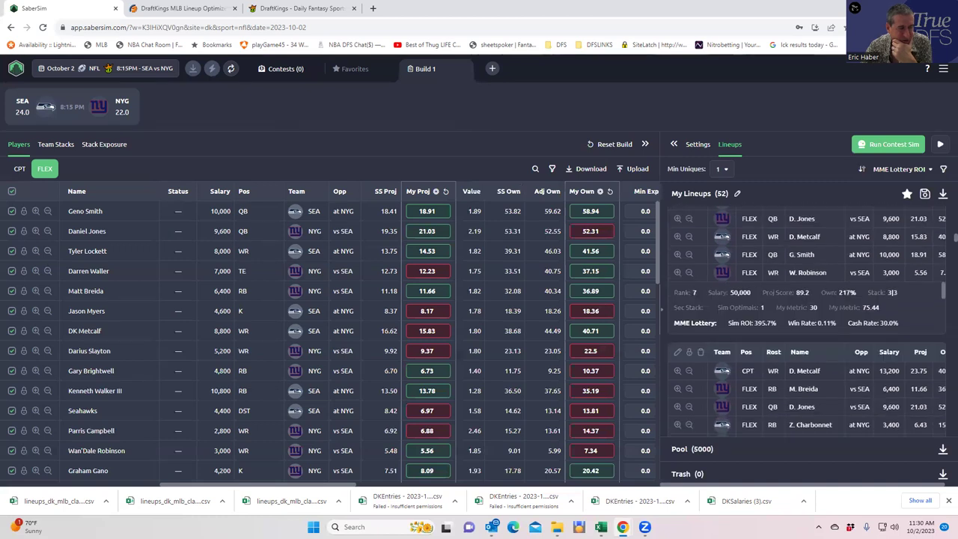
{"action": "scroll", "coordinate": [806, 322], "scroll_direction": "down", "scroll_amount": 4}
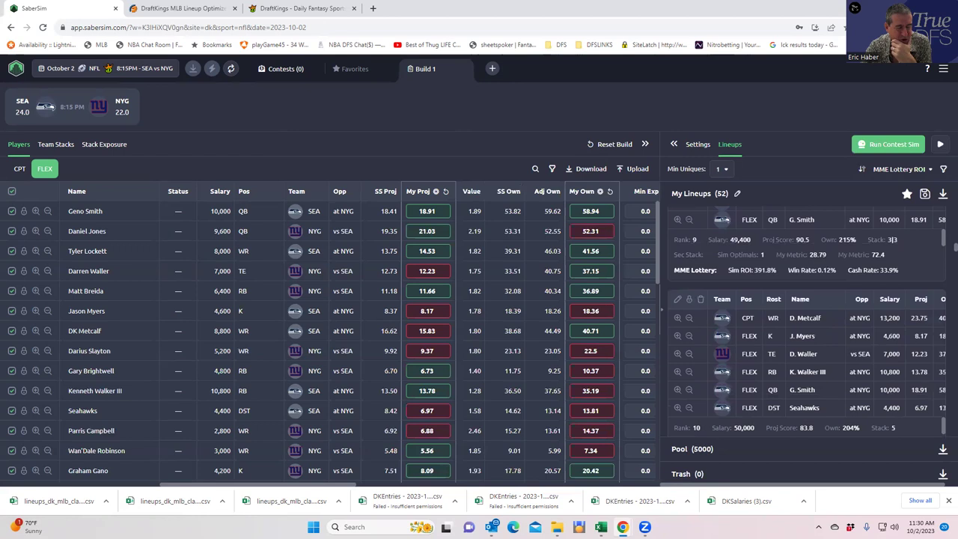
{"action": "scroll", "coordinate": [893, 254], "scroll_direction": "down", "scroll_amount": 2}
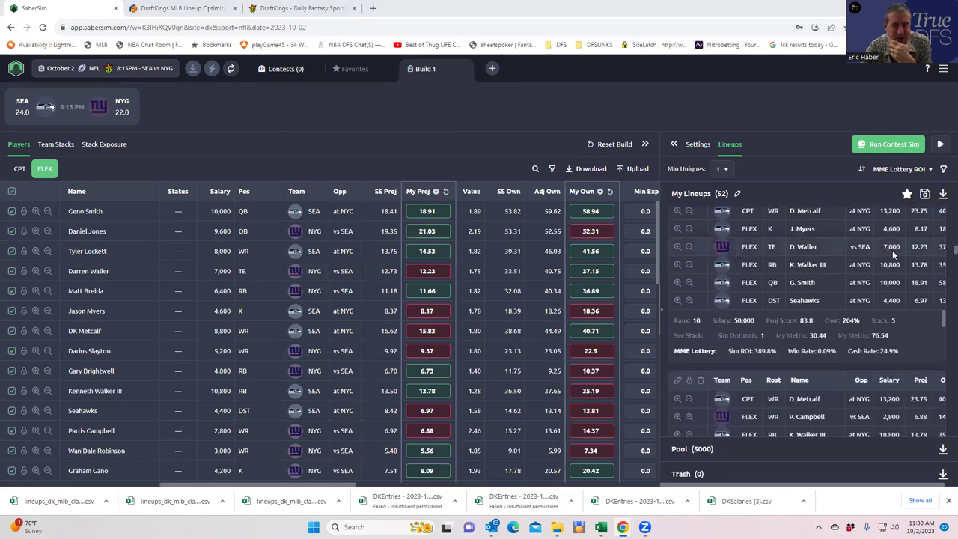
{"action": "scroll", "coordinate": [943, 255], "scroll_direction": "down", "scroll_amount": 1}
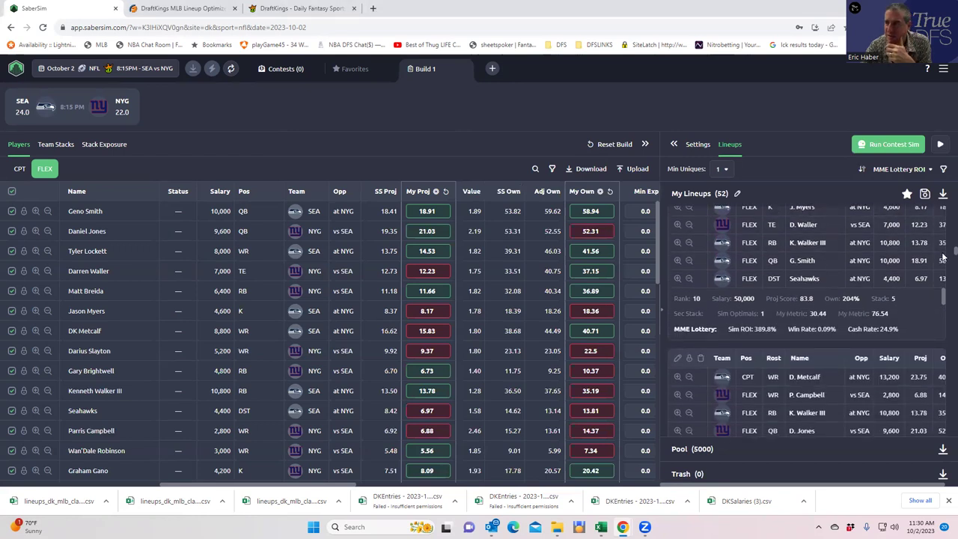
{"action": "scroll", "coordinate": [942, 259], "scroll_direction": "down", "scroll_amount": 4}
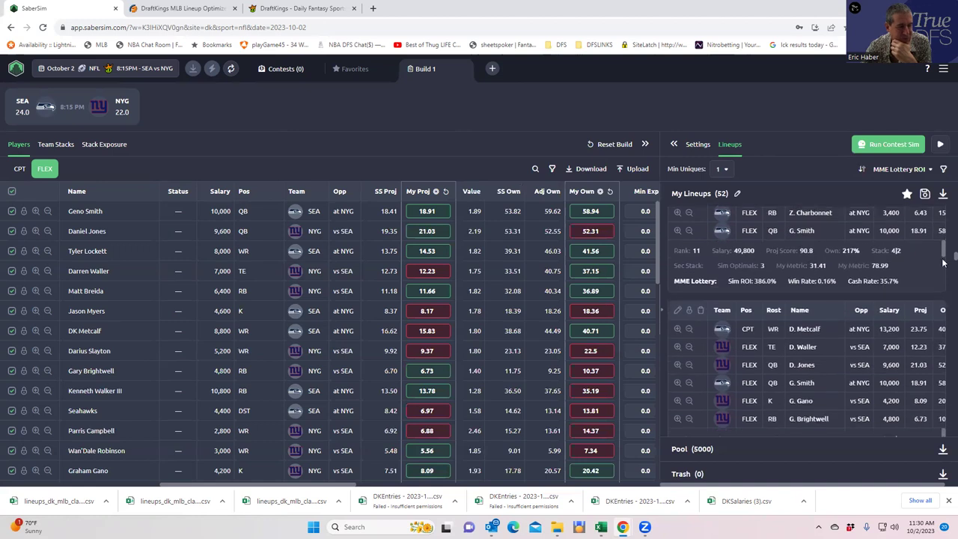
{"action": "scroll", "coordinate": [943, 261], "scroll_direction": "down", "scroll_amount": 1}
{"action": "scroll", "coordinate": [942, 266], "scroll_direction": "down", "scroll_amount": 4}
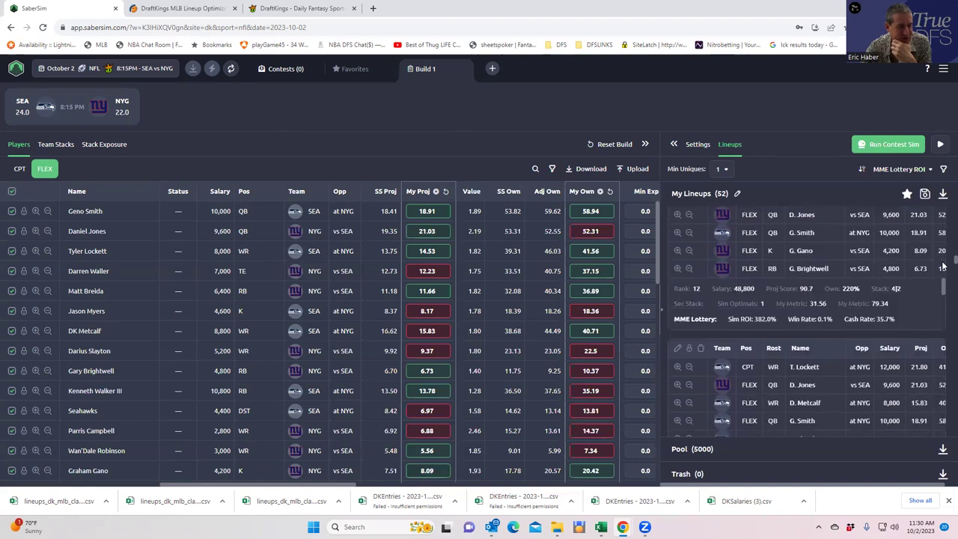
{"action": "scroll", "coordinate": [943, 269], "scroll_direction": "up", "scroll_amount": 15}
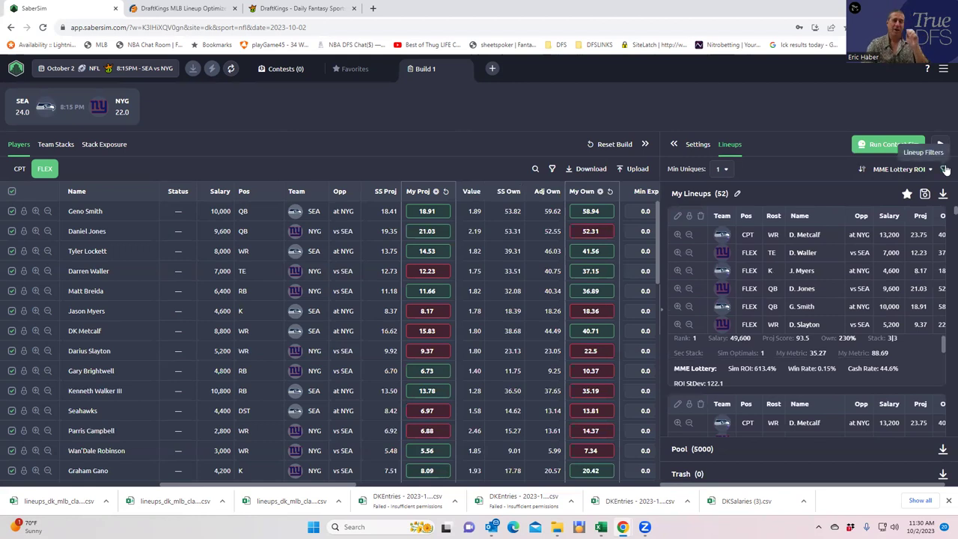
- Upload the DKEntries template and save lineups to only the $2.25M Monday Night contest
{"action": "left_click", "coordinate": [919, 196]}
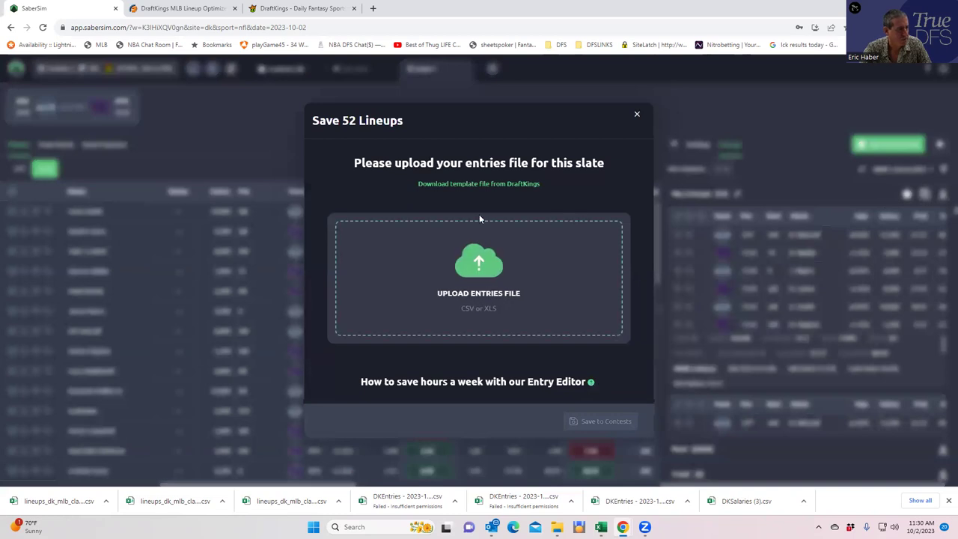
{"action": "left_click", "coordinate": [471, 183]}
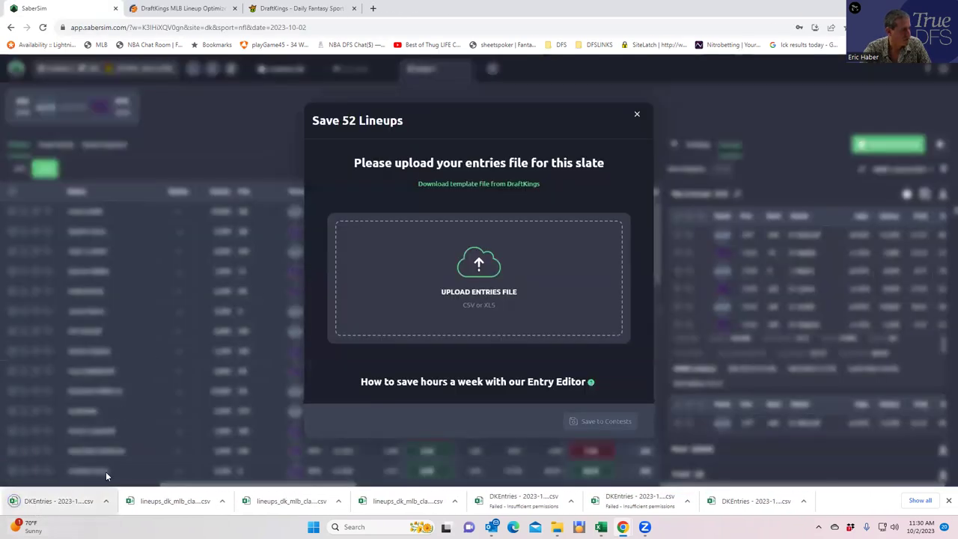
{"action": "left_click_drag", "start_coordinate": [38, 505], "coordinate": [422, 298]}
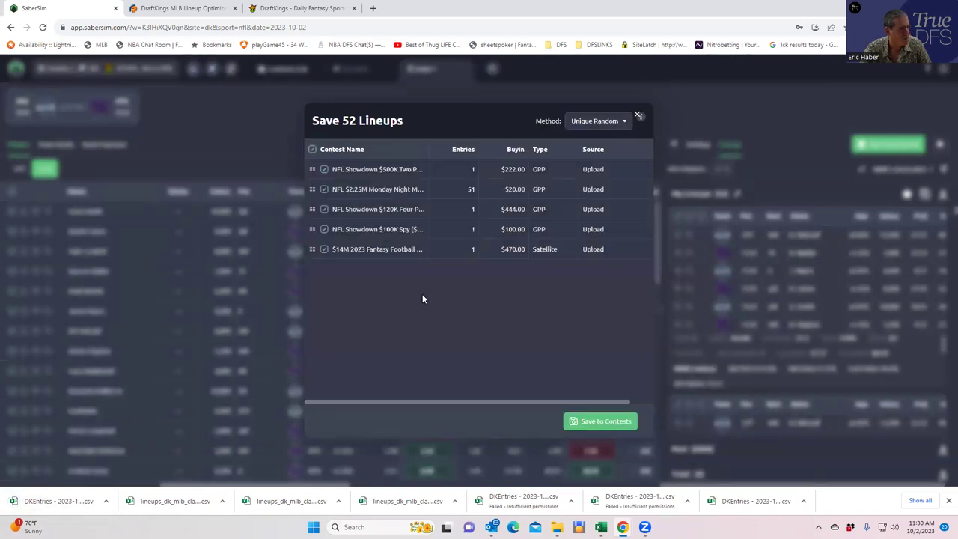
{"action": "left_click", "coordinate": [312, 149]}
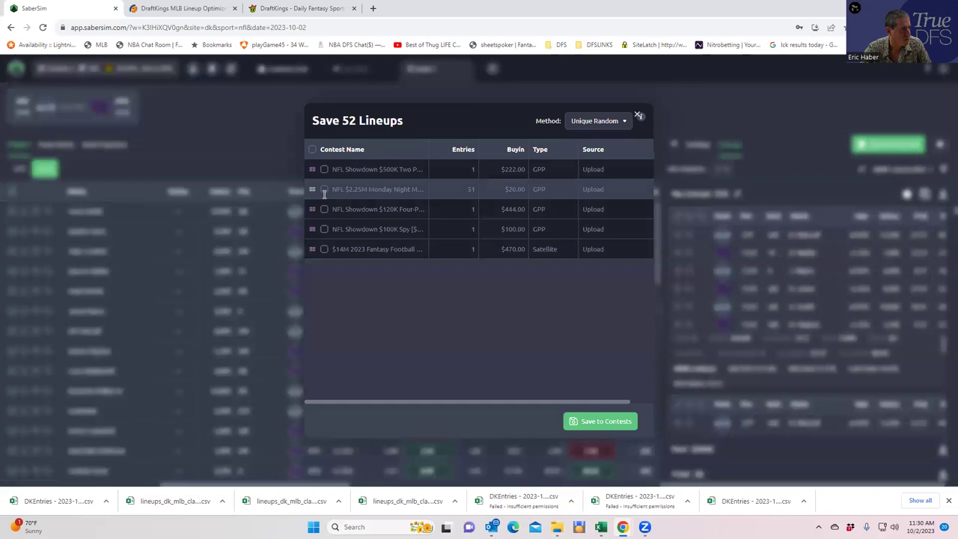
{"action": "left_click", "coordinate": [324, 190]}
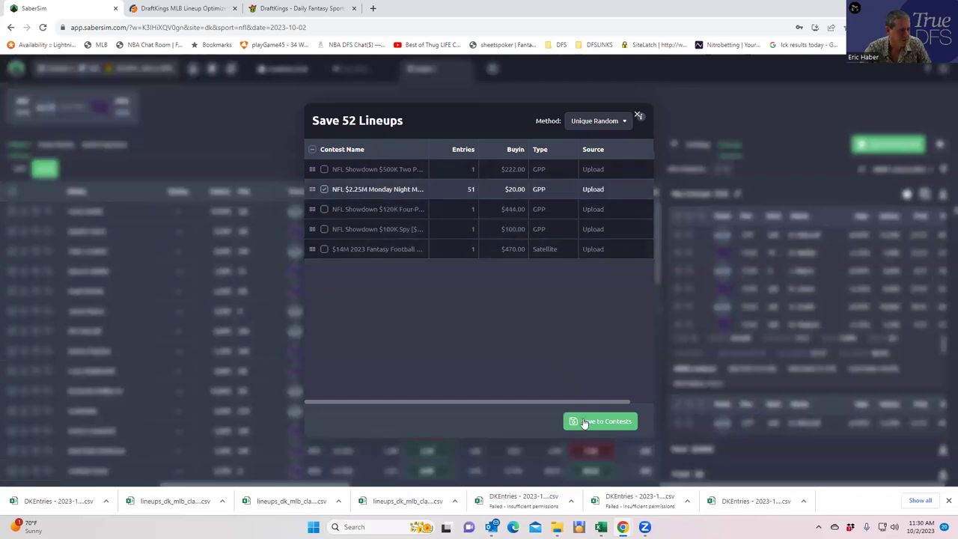
{"action": "left_click", "coordinate": [584, 422]}
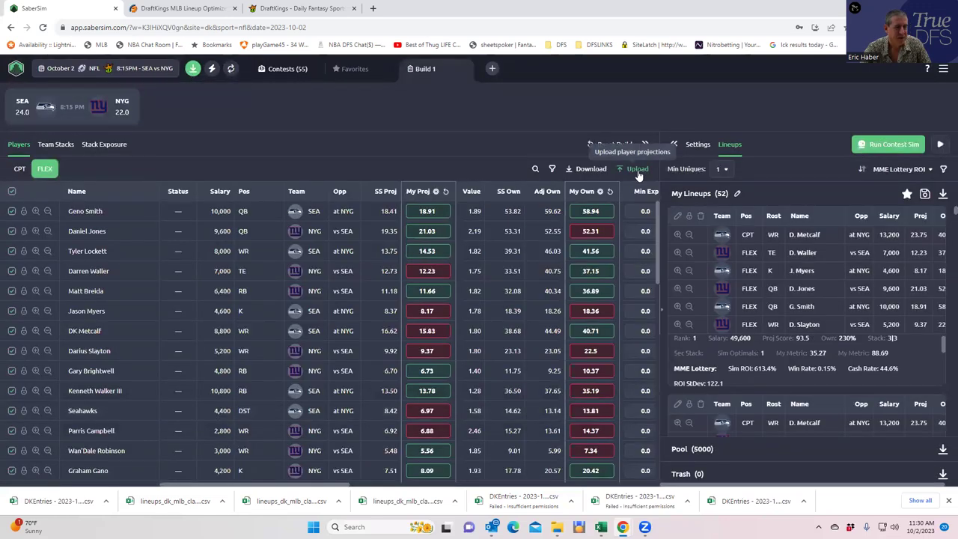
- Rank lineups by Two Point Conversion ROI and cut My Lineups to 1
{"action": "left_click", "coordinate": [915, 170]}
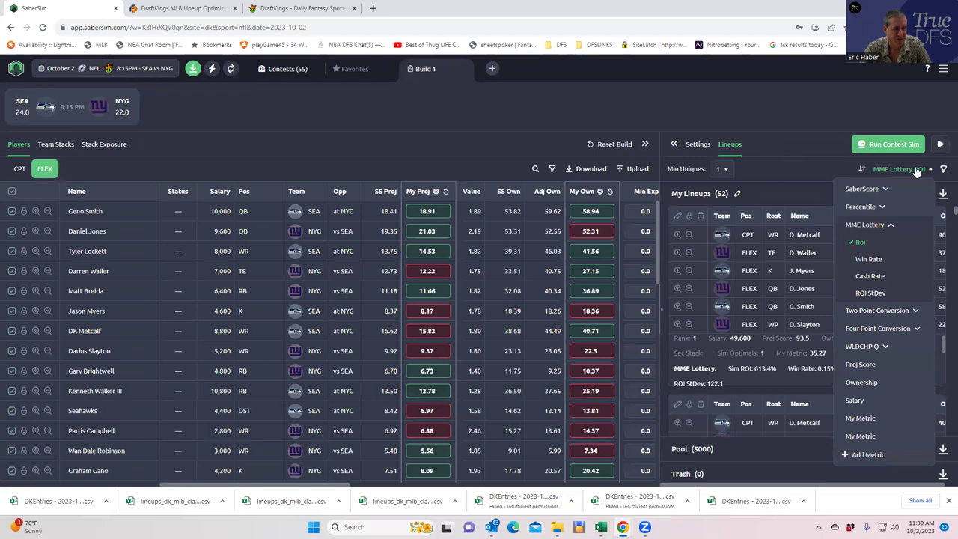
{"action": "left_click", "coordinate": [878, 311]}
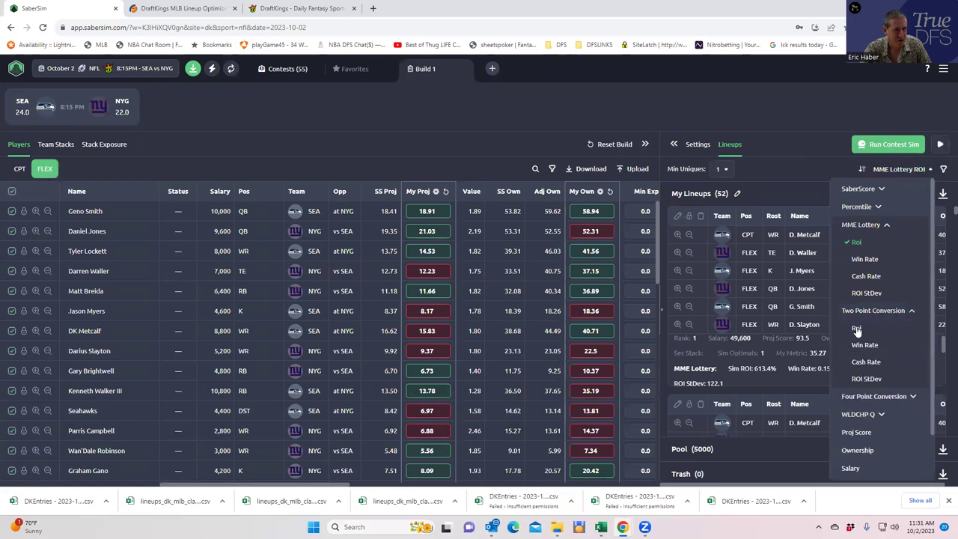
{"action": "left_click", "coordinate": [856, 329]}
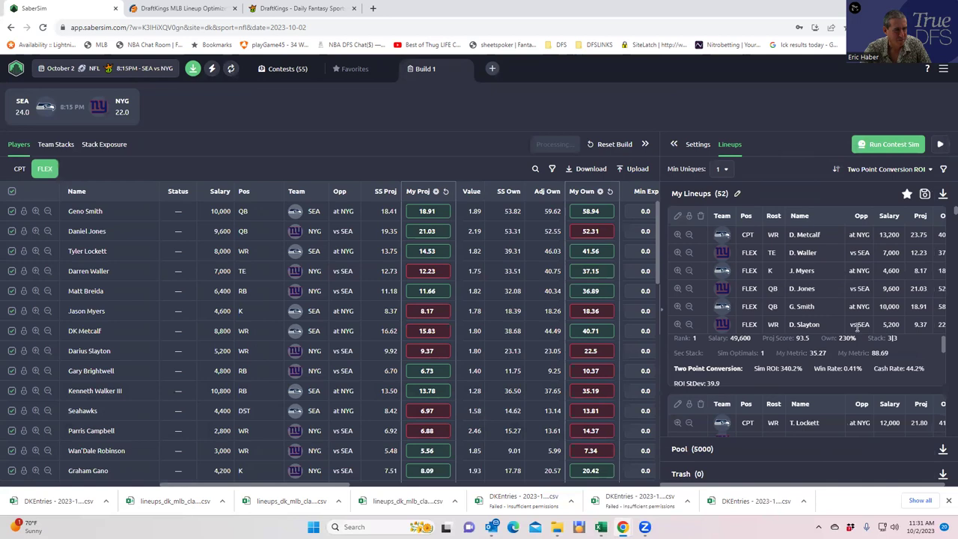
{"action": "left_click", "coordinate": [736, 194]}
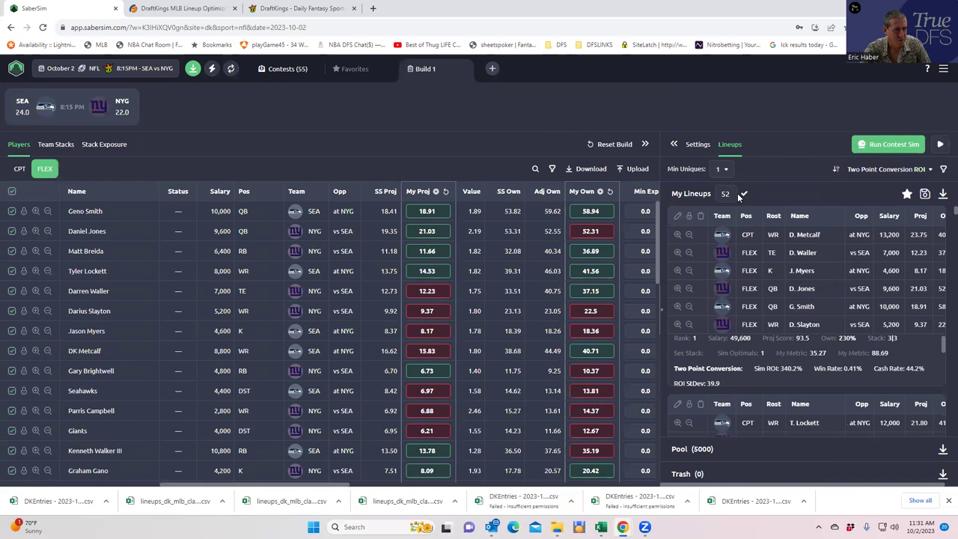
{"action": "key", "text": "BackSpace"}
{"action": "key", "text": "BackSpace"}
{"action": "type", "text": "1"}
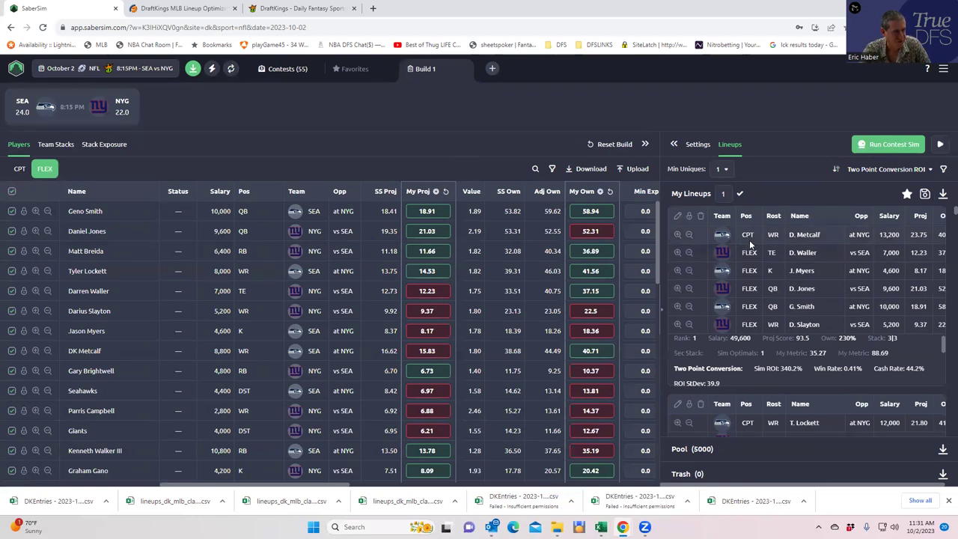
- Make the $500K Showdown contest the only save target
{"action": "left_click", "coordinate": [924, 193]}
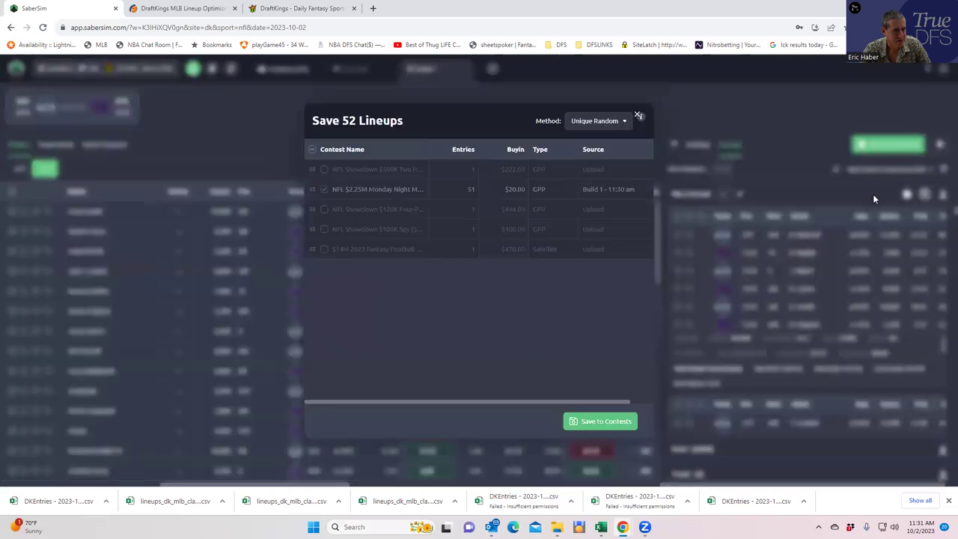
{"action": "left_click", "coordinate": [324, 189]}
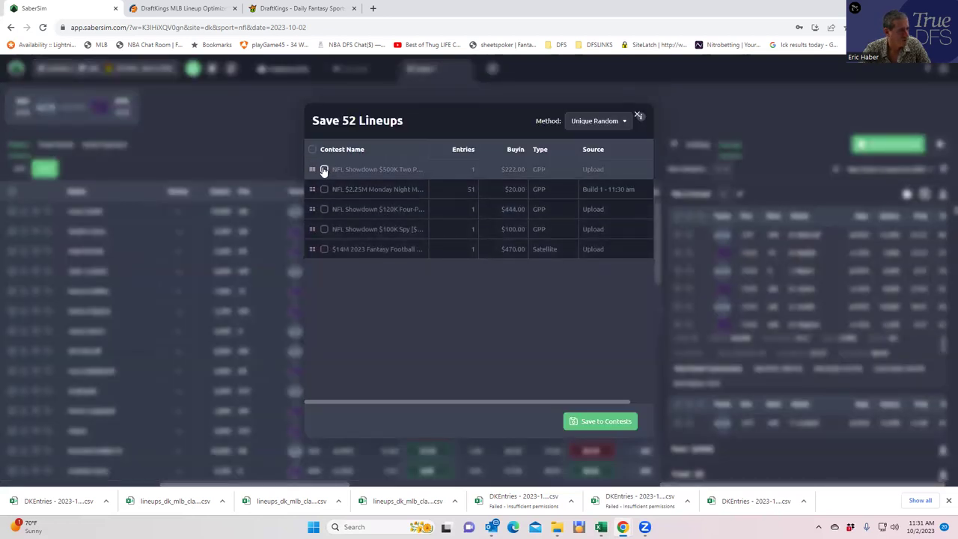
{"action": "left_click", "coordinate": [324, 169]}
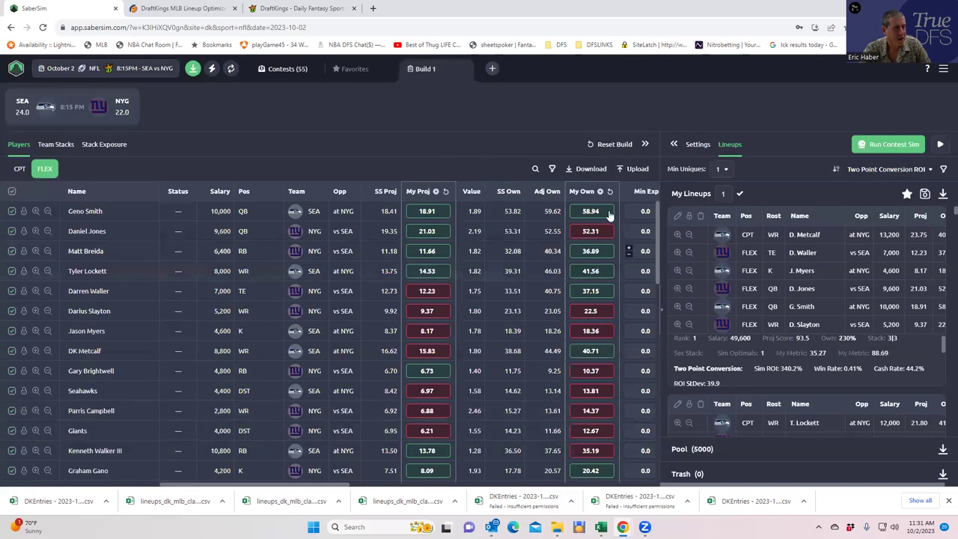
- Rank lineups by Four Point Conversion ROI
{"action": "left_click", "coordinate": [853, 169]}
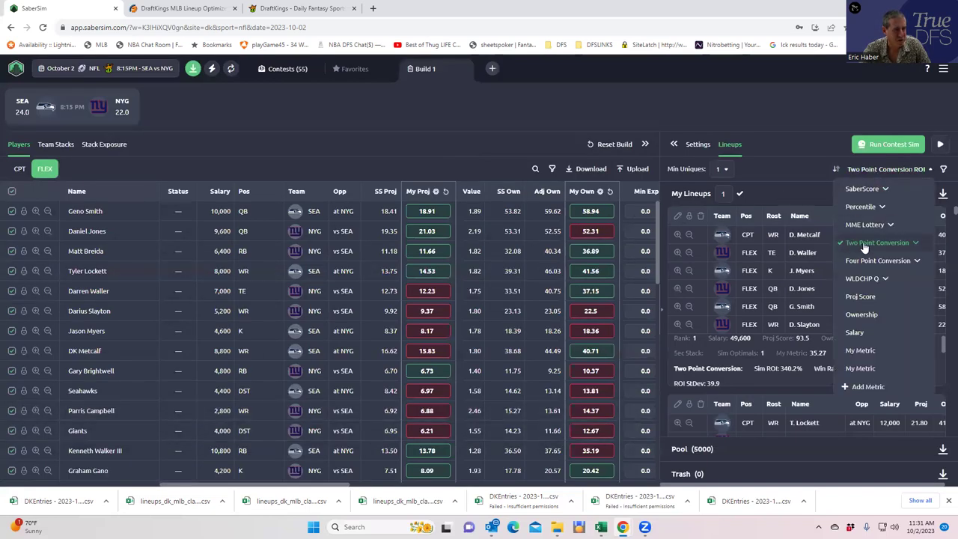
{"action": "left_click", "coordinate": [883, 262]}
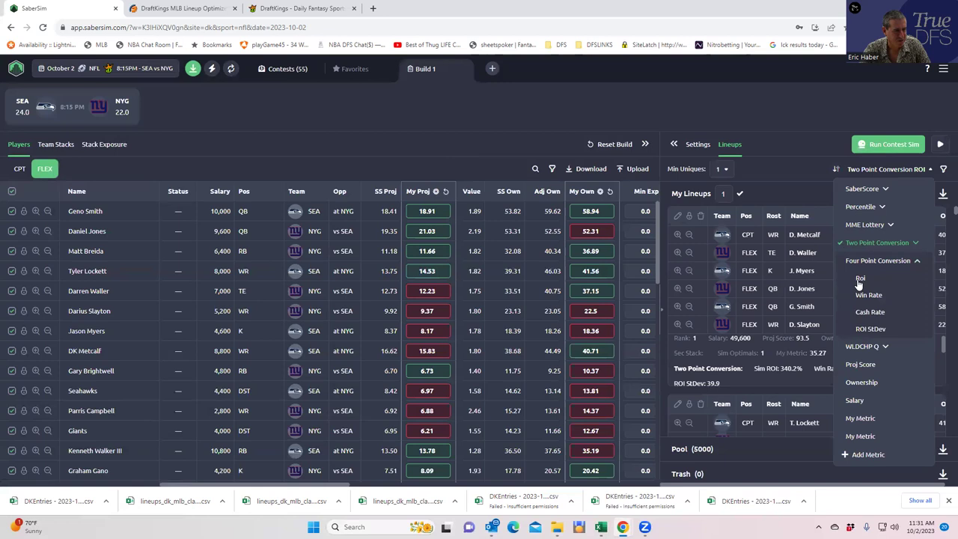
{"action": "left_click", "coordinate": [859, 279]}
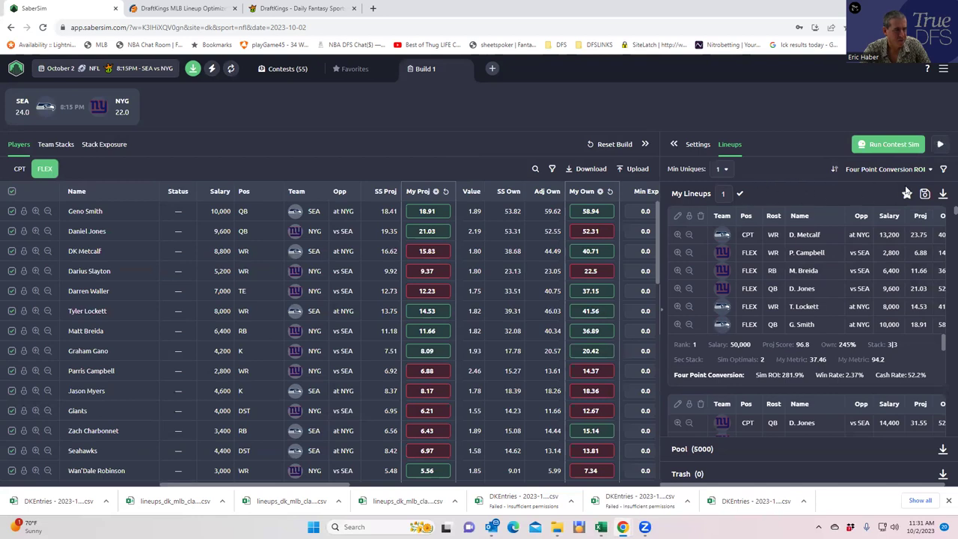
- Save the lineups to only the $120K showdown contest
{"action": "left_click", "coordinate": [924, 193]}
{"action": "left_click", "coordinate": [324, 169]}
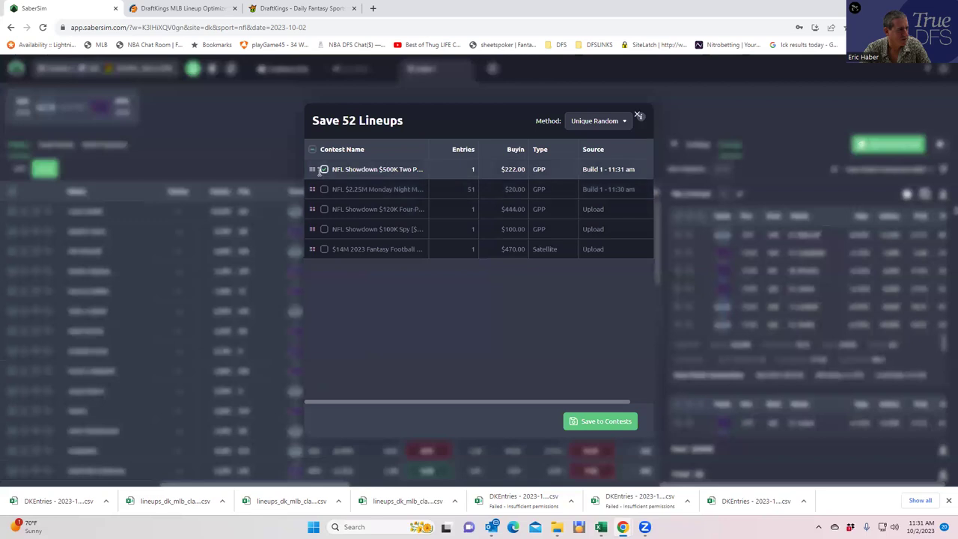
{"action": "left_click", "coordinate": [324, 169]}
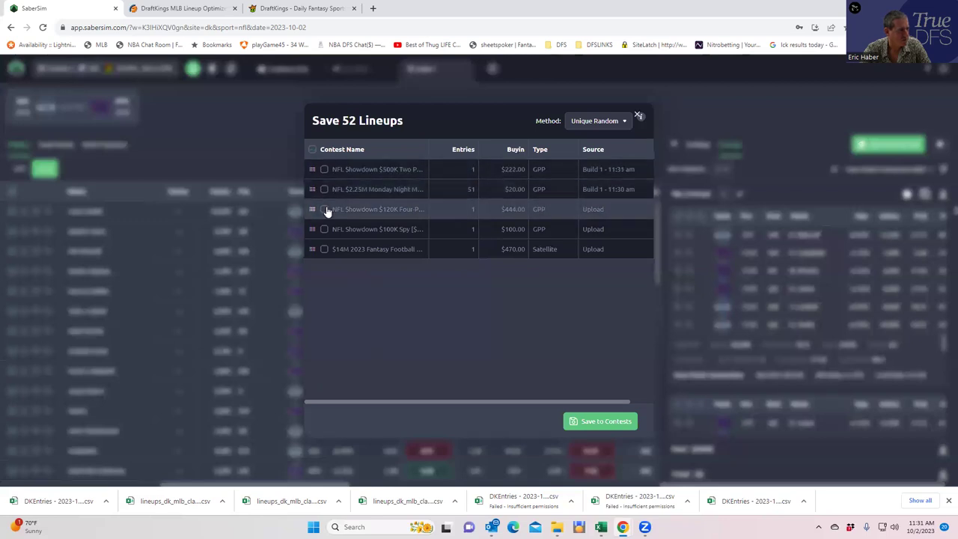
{"action": "left_click", "coordinate": [324, 209]}
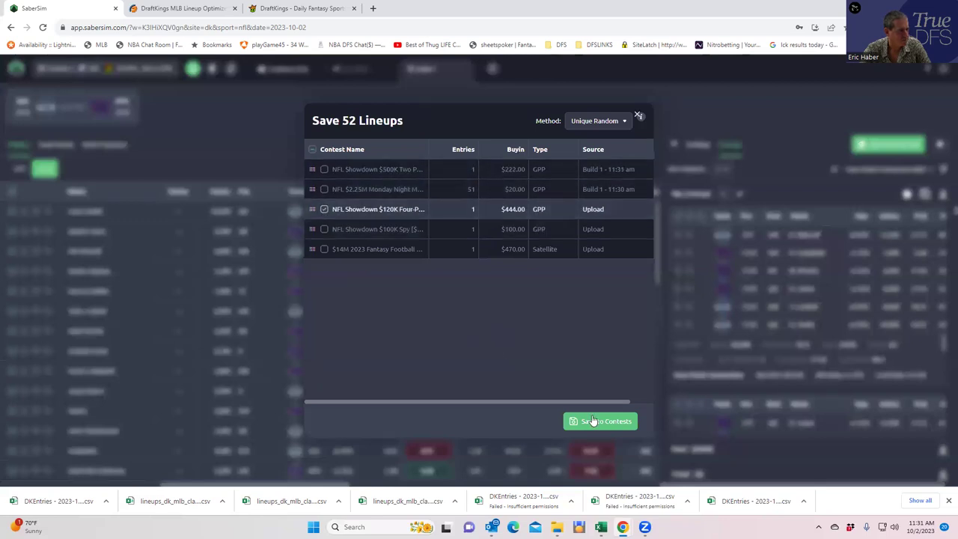
{"action": "left_click", "coordinate": [602, 422]}
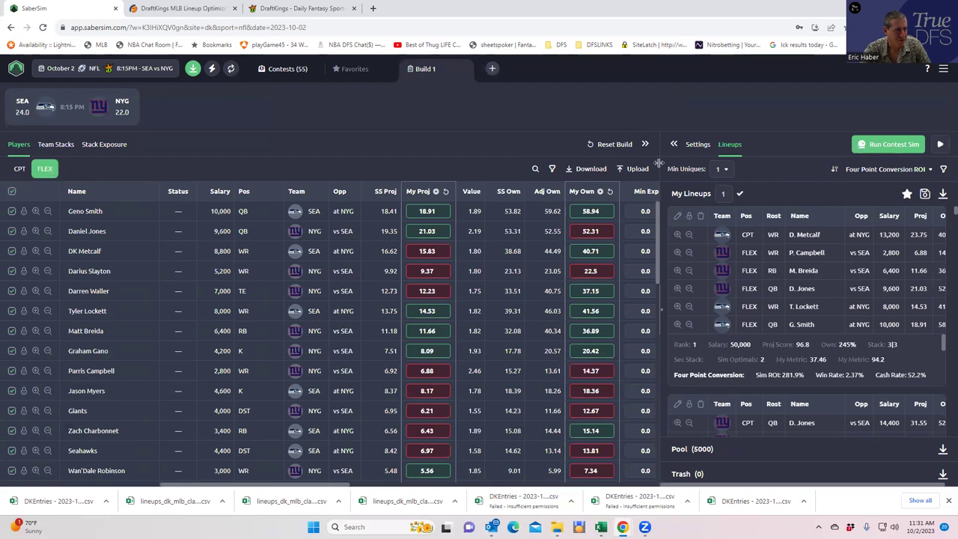
- Expand the 52 lineups into a full-width card grid, browse them, and run the contest sim
{"action": "scroll", "coordinate": [692, 279], "scroll_direction": "down", "scroll_amount": 1}
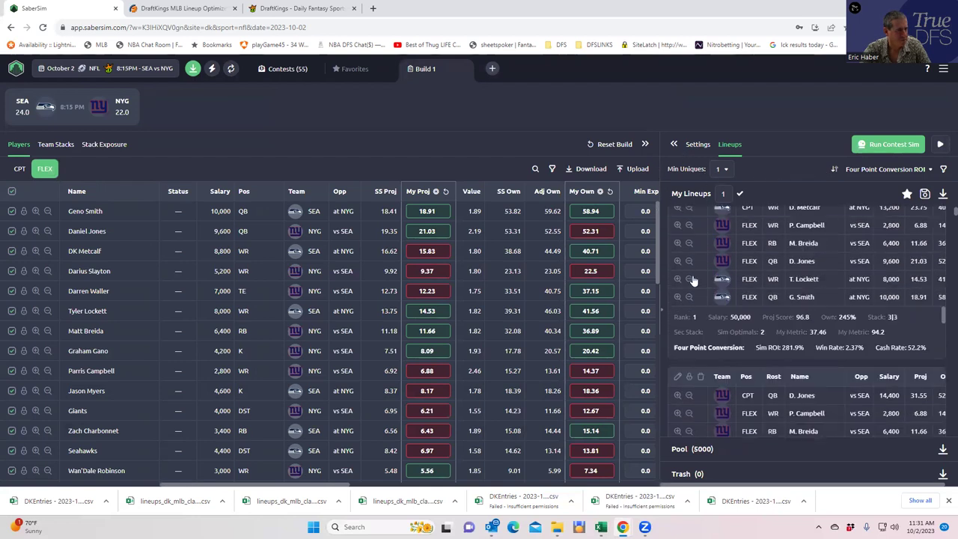
{"action": "scroll", "coordinate": [693, 279], "scroll_direction": "up", "scroll_amount": 1}
{"action": "left_click", "coordinate": [674, 144]}
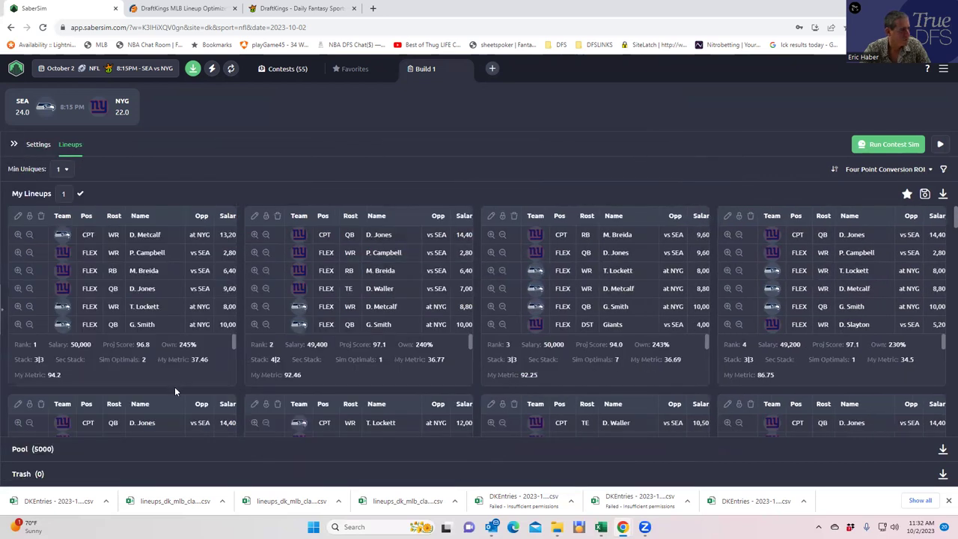
{"action": "scroll", "coordinate": [157, 430], "scroll_direction": "down", "scroll_amount": 3}
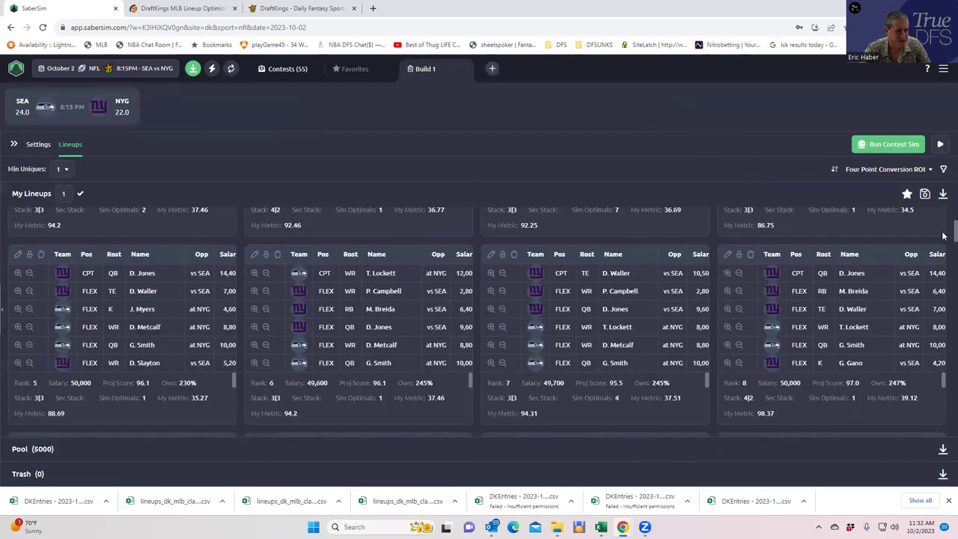
{"action": "scroll", "coordinate": [876, 366], "scroll_direction": "down", "scroll_amount": 3}
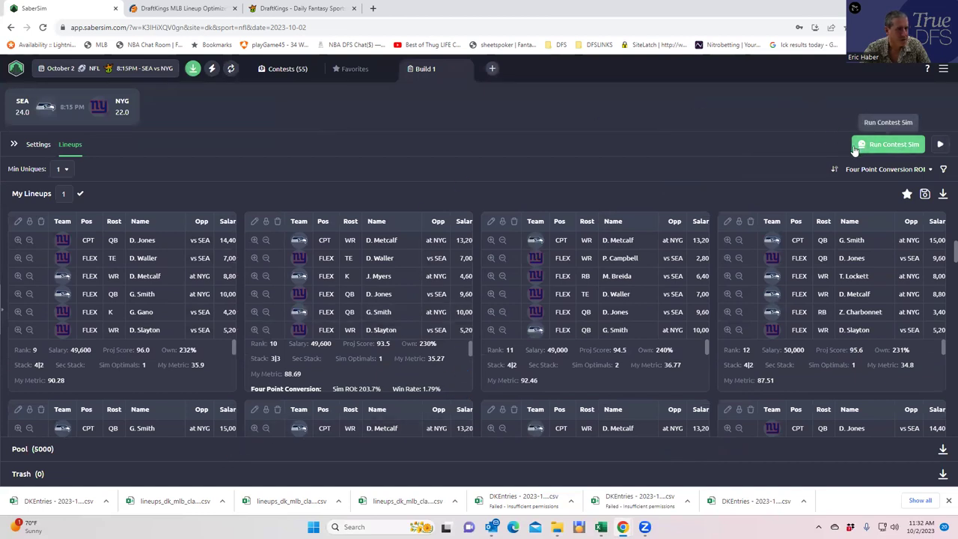
{"action": "left_click", "coordinate": [854, 146]}
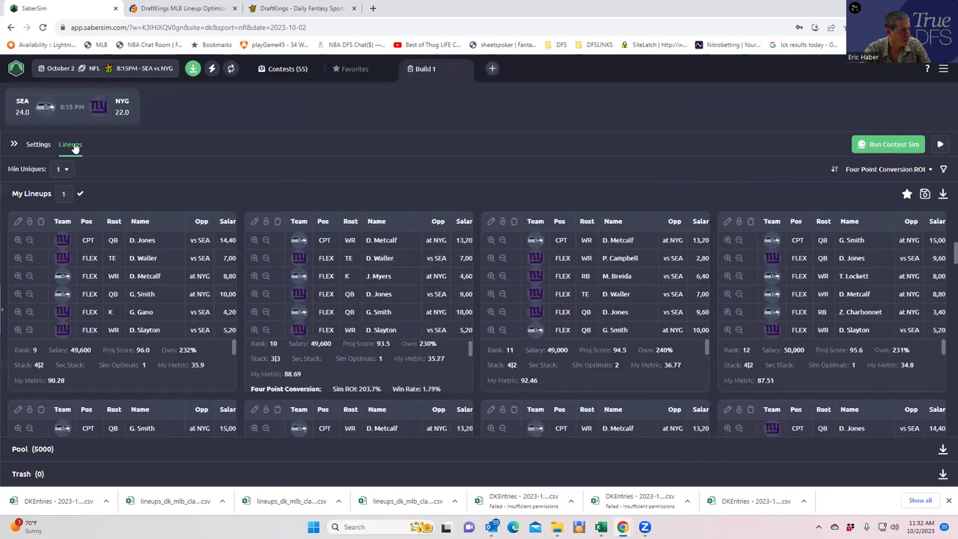
- In the build settings' contest sim list, add a new contest sim named Spy
{"action": "left_click", "coordinate": [33, 146]}
{"action": "left_click", "coordinate": [23, 169]}
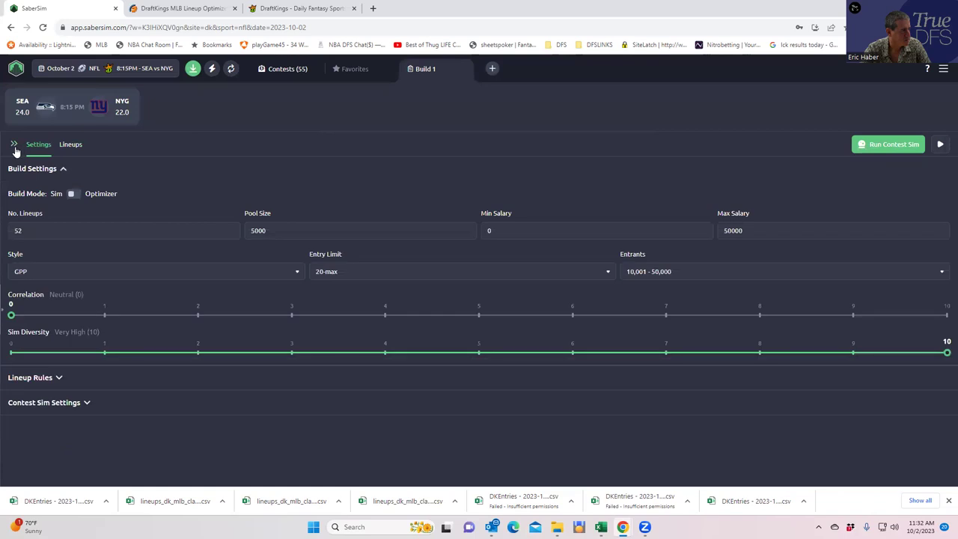
{"action": "left_click", "coordinate": [86, 402]}
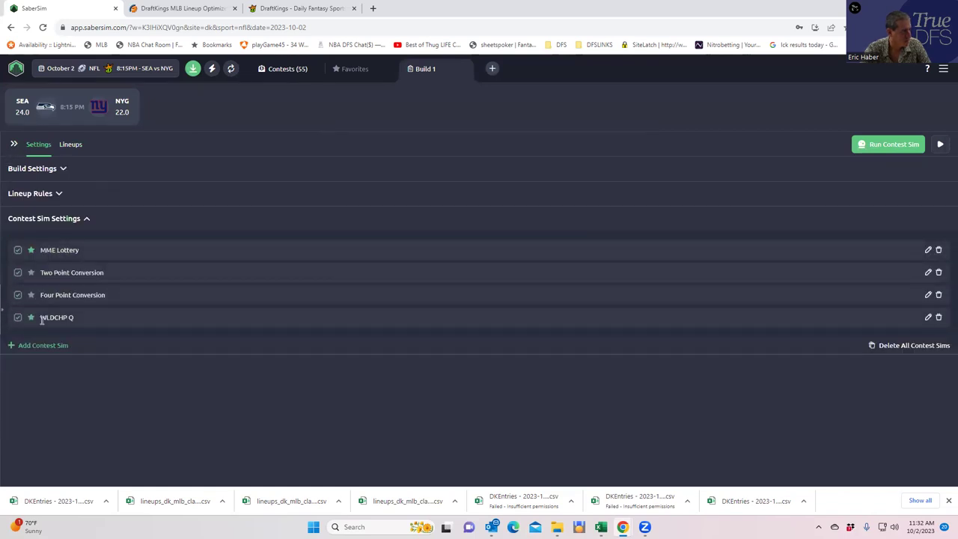
{"action": "left_click", "coordinate": [15, 346]}
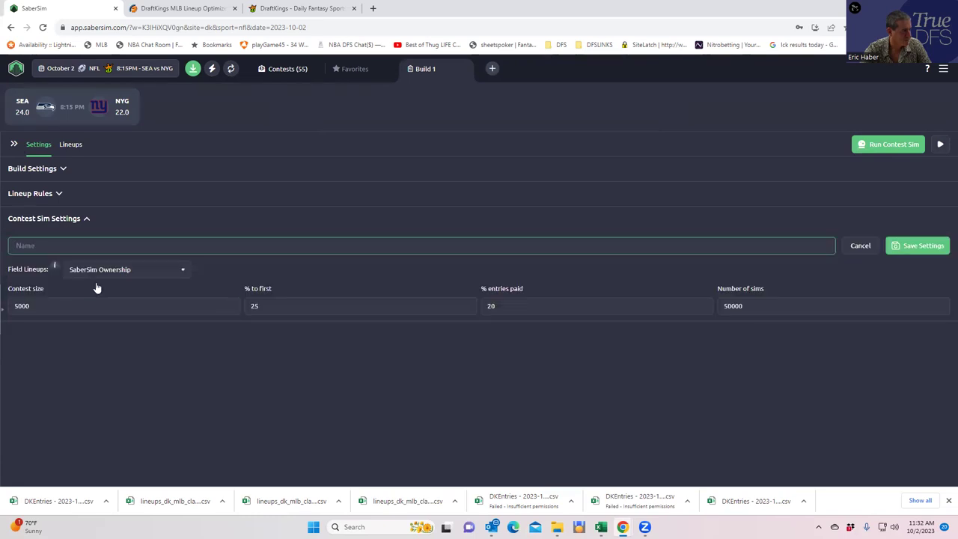
{"action": "type", "text": "S"}
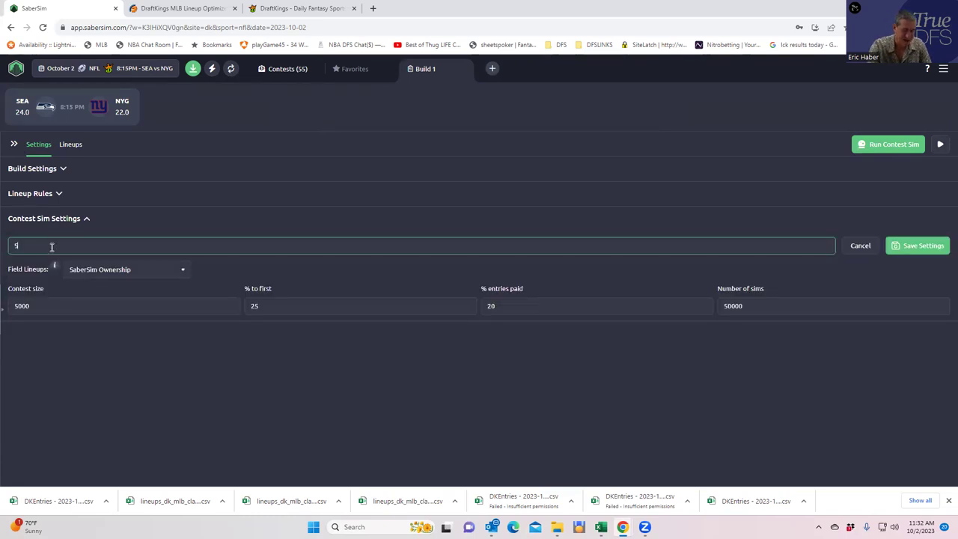
{"action": "type", "text": "py"}
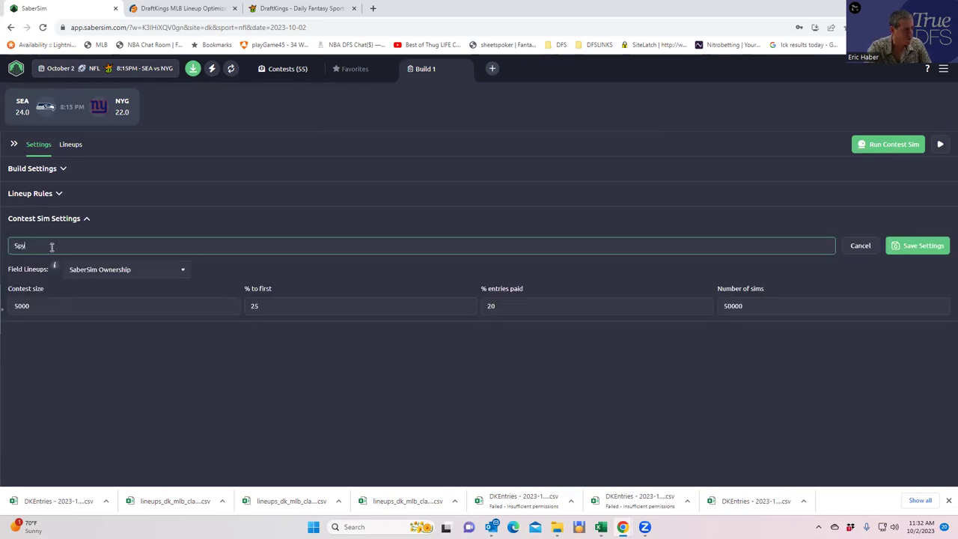
{"action": "left_click", "coordinate": [90, 351]}
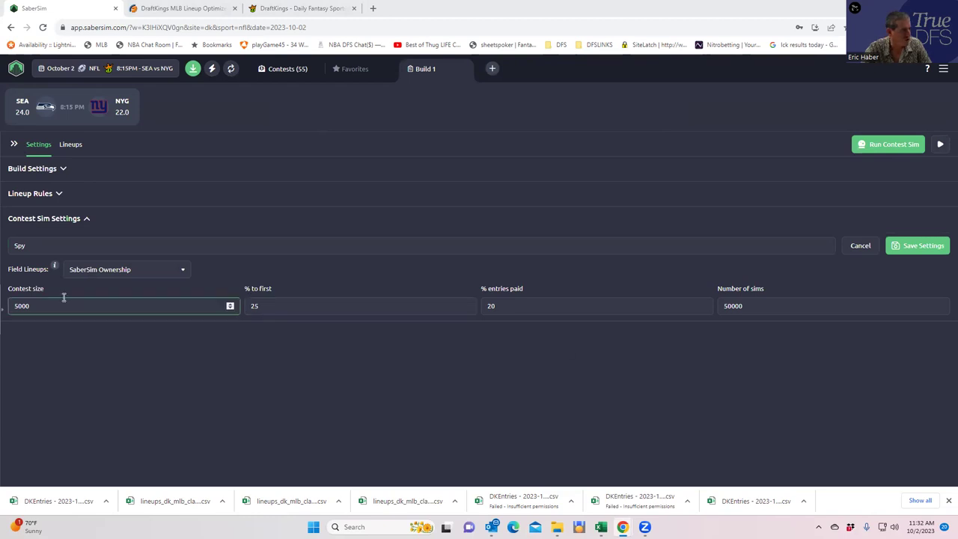
- Give Spy a contest size of 1111 and 20% to first, then save the settings
{"action": "double_click", "coordinate": [40, 305]}
{"action": "type", "text": "1111"}
{"action": "left_click", "coordinate": [297, 305]}
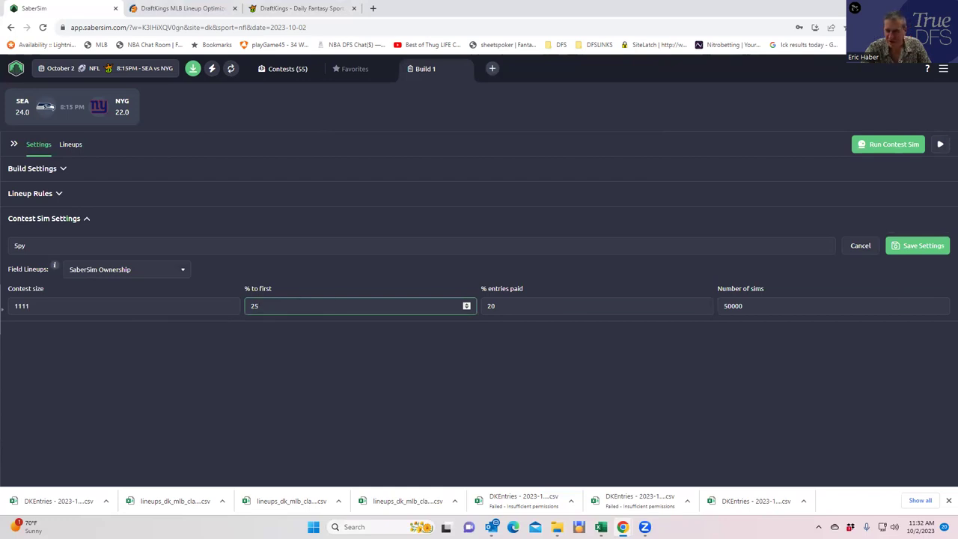
{"action": "double_click", "coordinate": [252, 306]}
{"action": "type", "text": "20"}
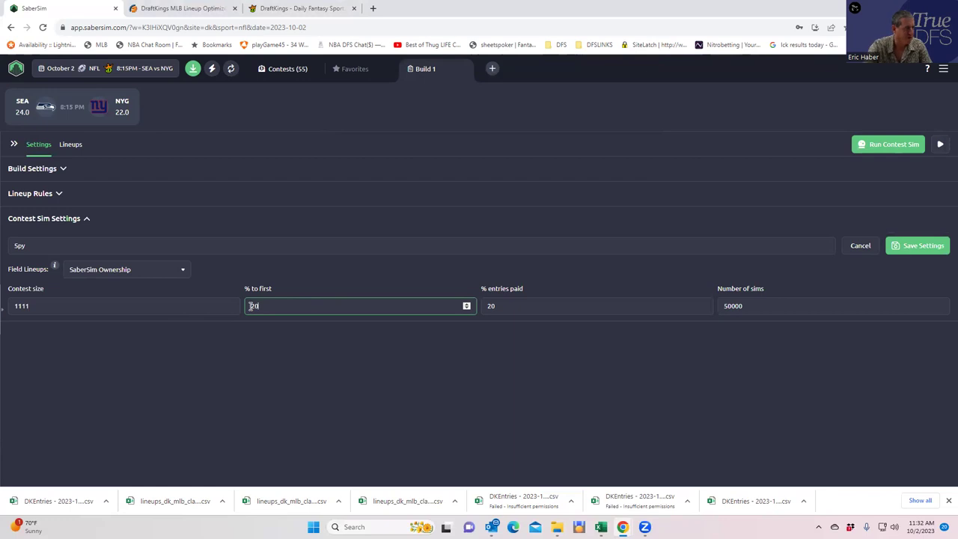
{"action": "left_click", "coordinate": [899, 250]}
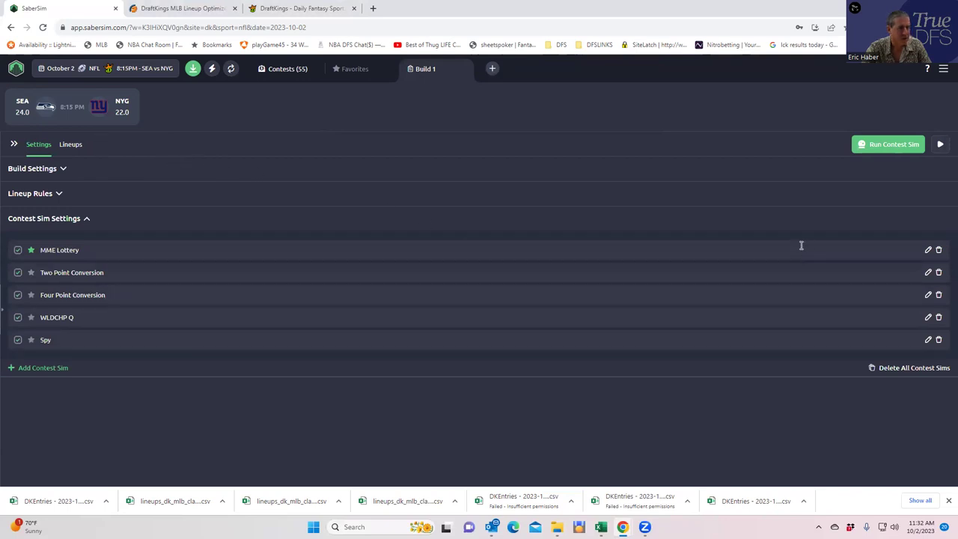
- Show the lineups list and rank lineups by Spy ROI
{"action": "left_click", "coordinate": [13, 144]}
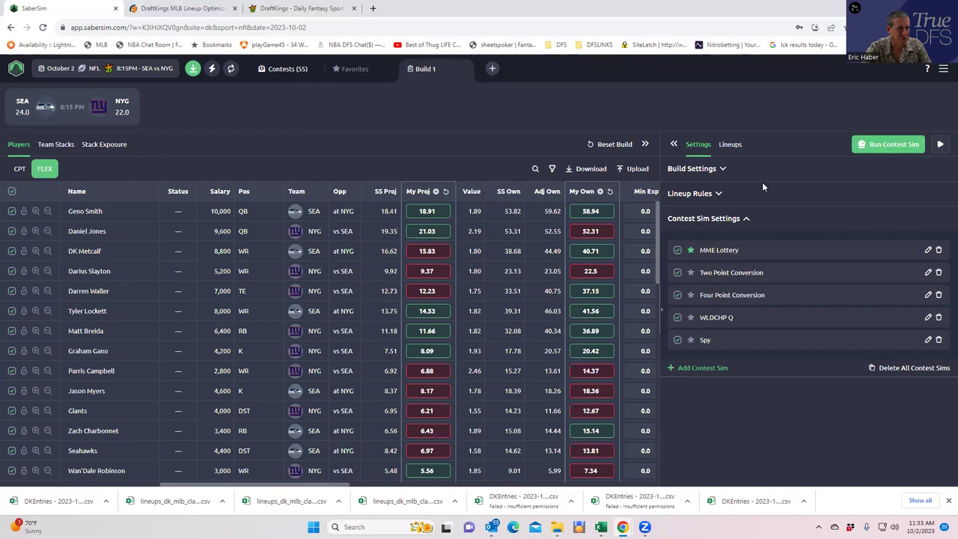
{"action": "left_click", "coordinate": [727, 144]}
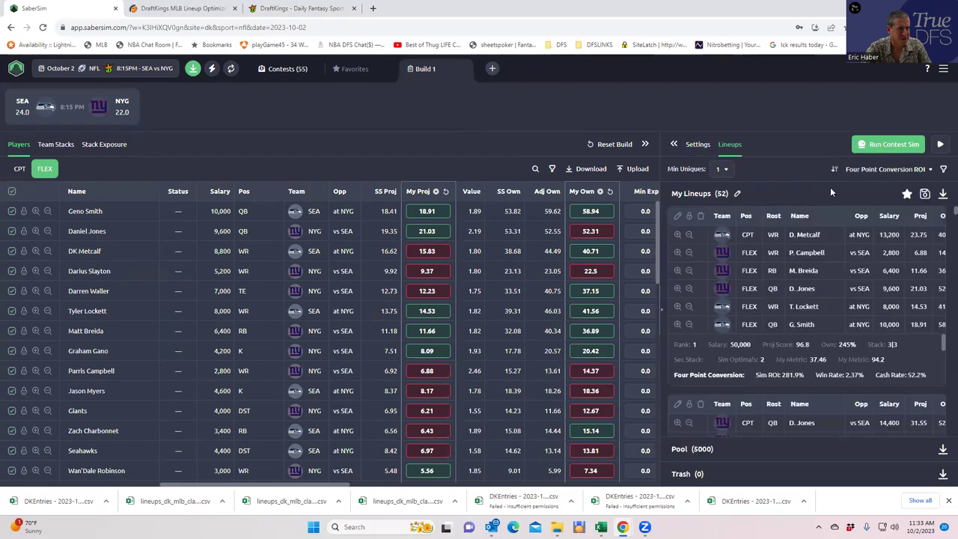
{"action": "left_click", "coordinate": [922, 166]}
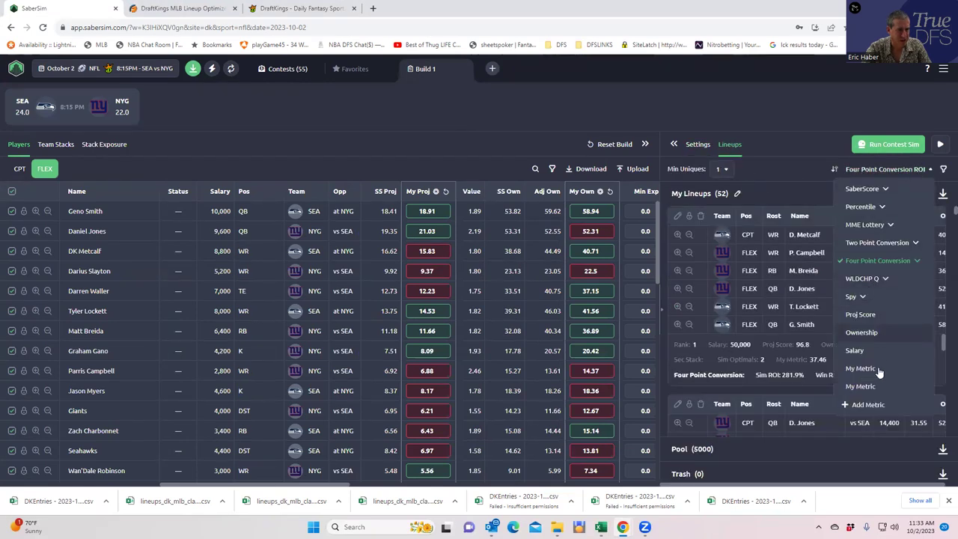
{"action": "left_click", "coordinate": [862, 297]}
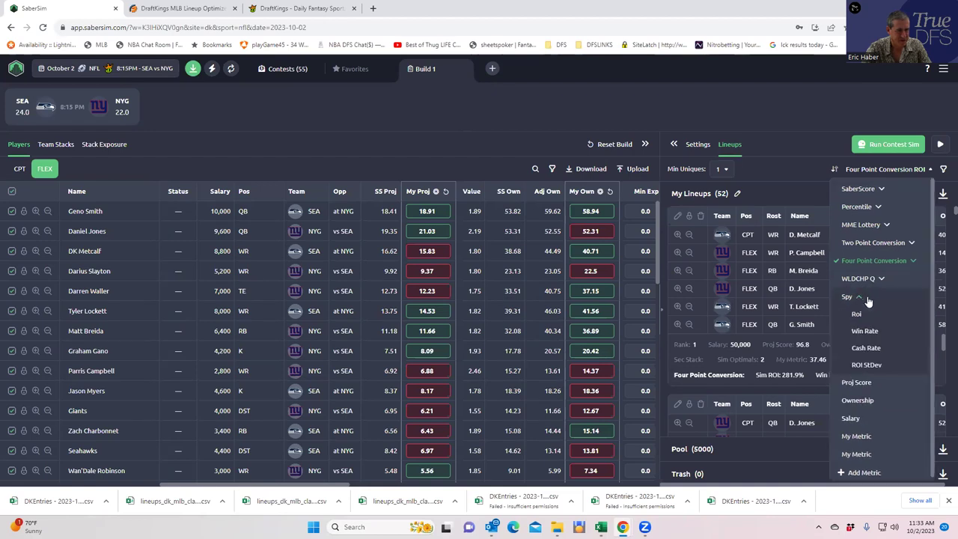
{"action": "left_click", "coordinate": [857, 315]}
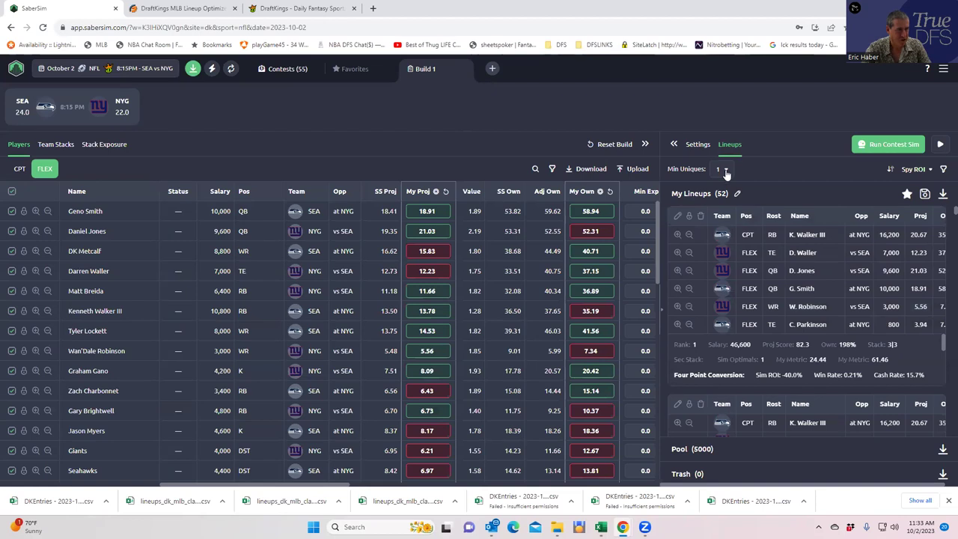
- Set the lineup count to 1 and save it to the $100K Spy contest instead of $120K
{"action": "left_click", "coordinate": [737, 194]}
{"action": "double_click", "coordinate": [724, 196]}
{"action": "type", "text": "1"}
{"action": "left_click", "coordinate": [925, 194]}
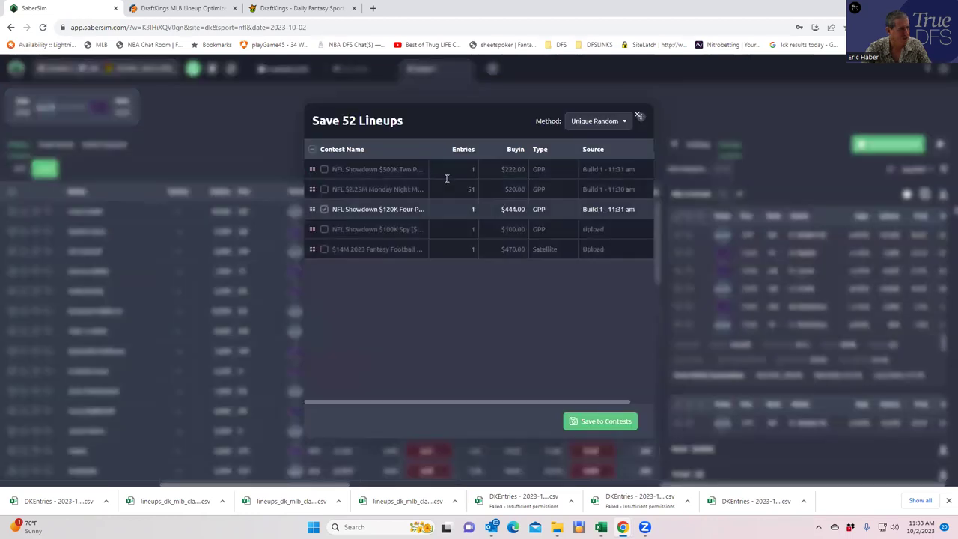
{"action": "left_click", "coordinate": [324, 229]}
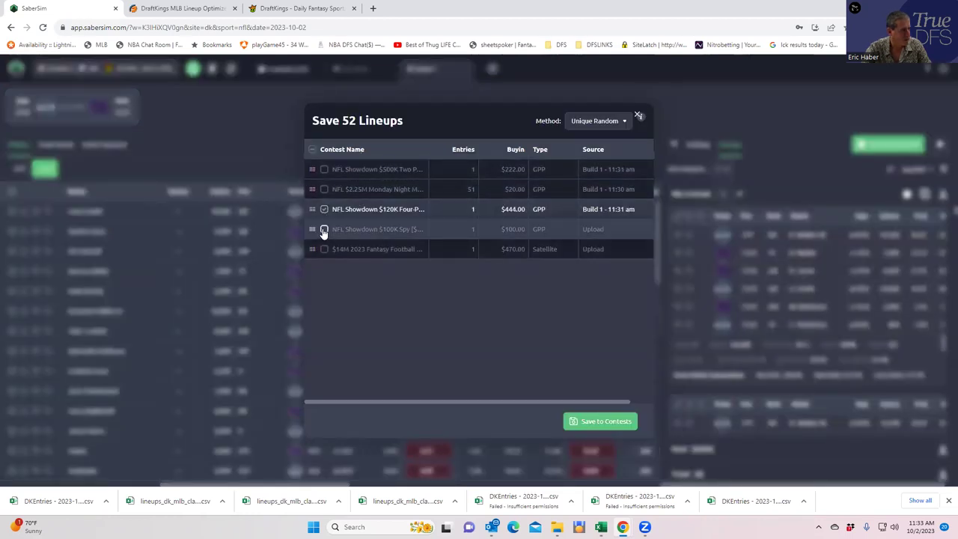
{"action": "left_click", "coordinate": [324, 210]}
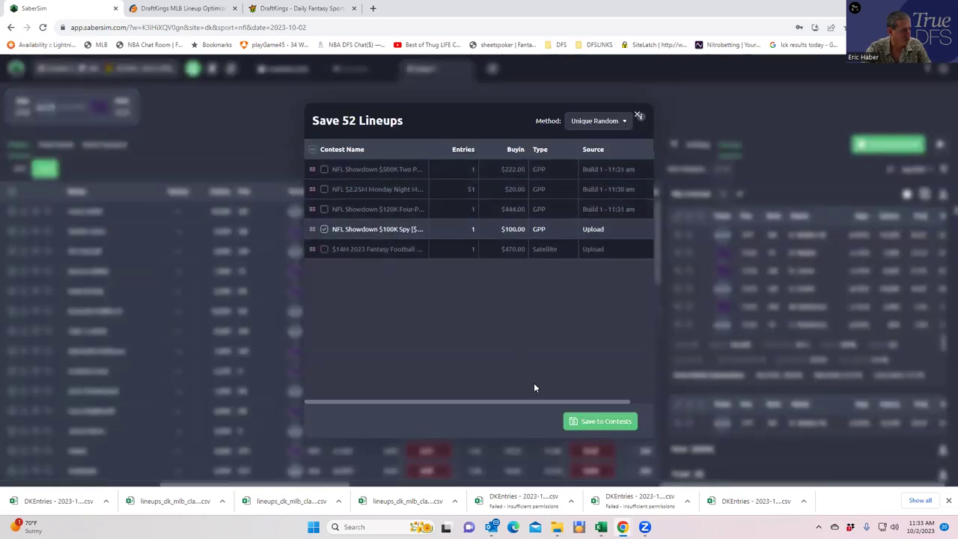
{"action": "left_click", "coordinate": [588, 424]}
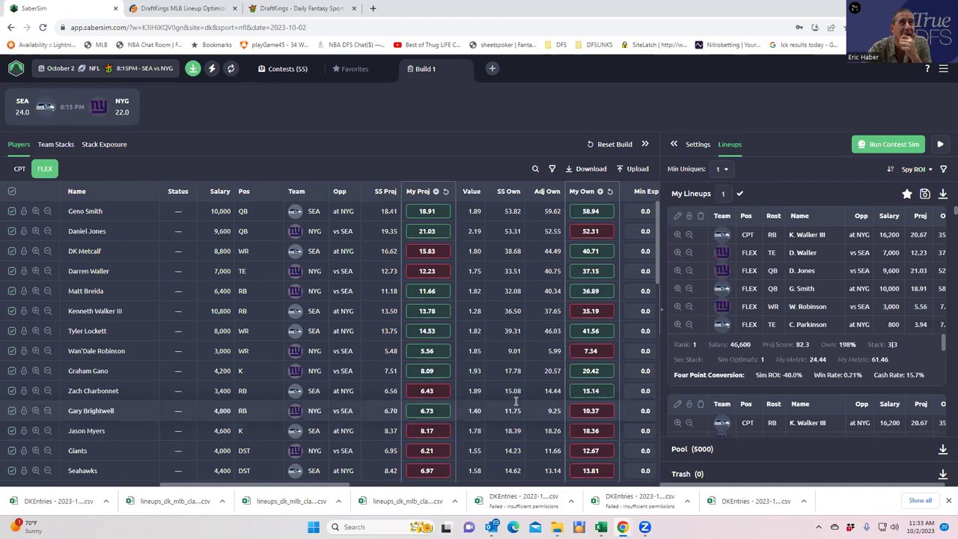
- Rank the lineups by WLDCHP Q ROI
{"action": "left_click", "coordinate": [913, 170]}
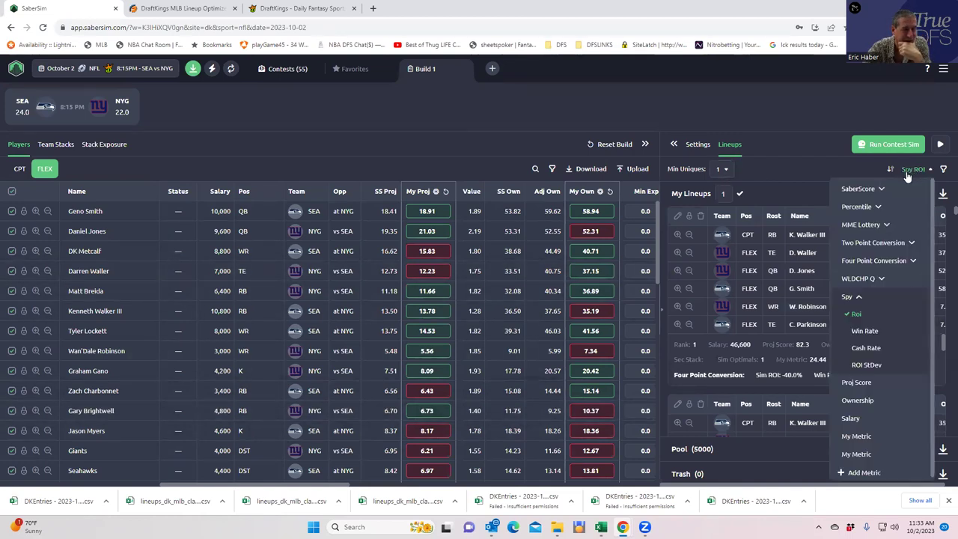
{"action": "left_click", "coordinate": [872, 279]}
{"action": "left_click", "coordinate": [857, 297]}
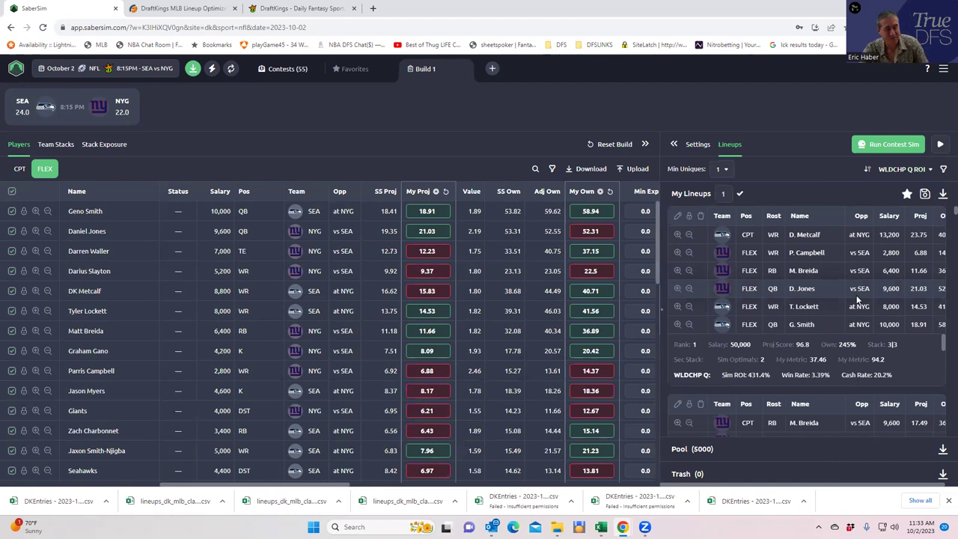
- Save the top lineup to the $14M satellite contest instead of the $100K Spy one
{"action": "left_click", "coordinate": [925, 193]}
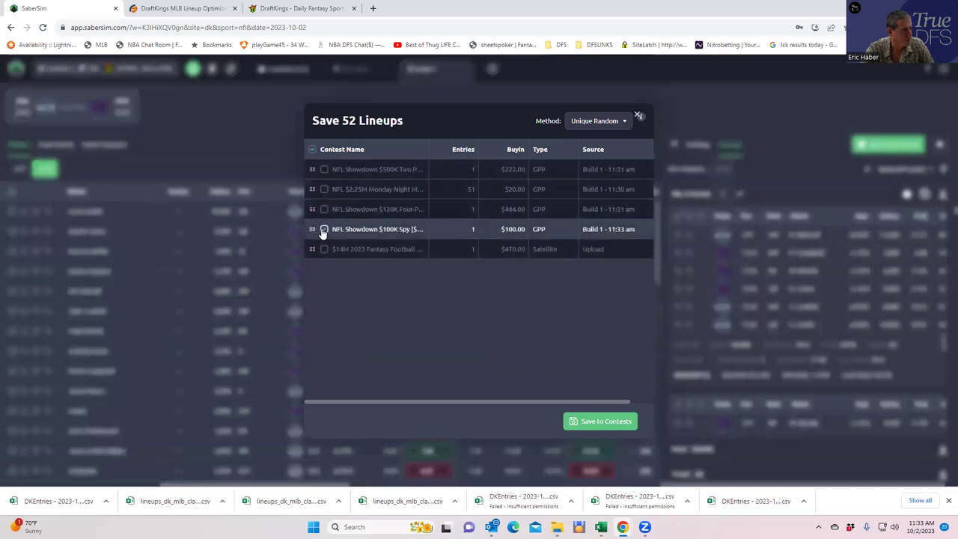
{"action": "left_click", "coordinate": [324, 229]}
{"action": "left_click", "coordinate": [324, 250]}
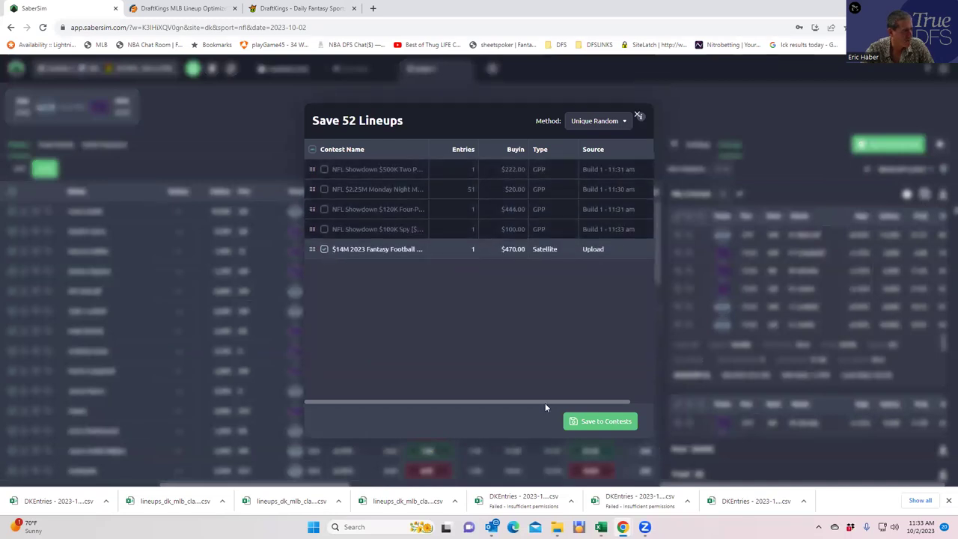
{"action": "left_click", "coordinate": [574, 420]}
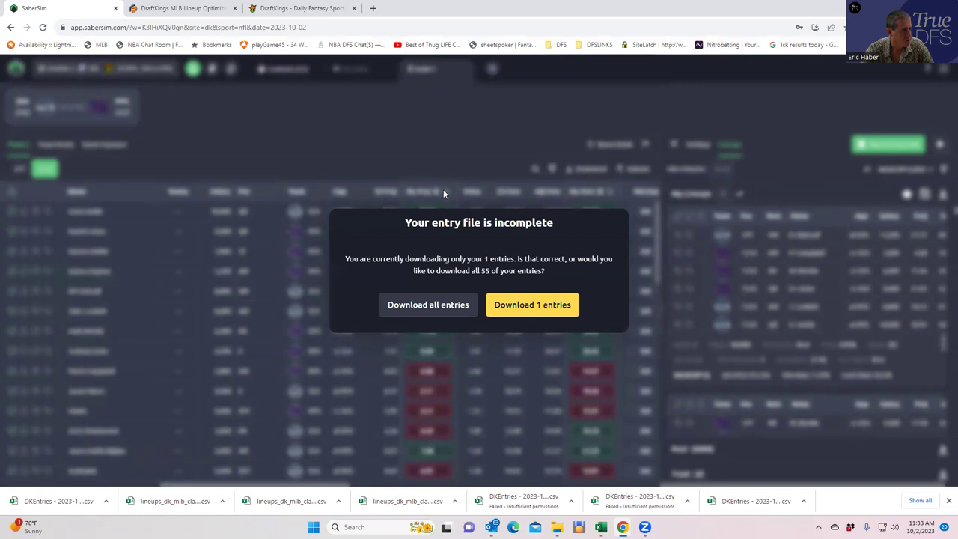
- Download the entries file, then rank lineups by MME Lottery ROI
{"action": "key", "text": "Return"}
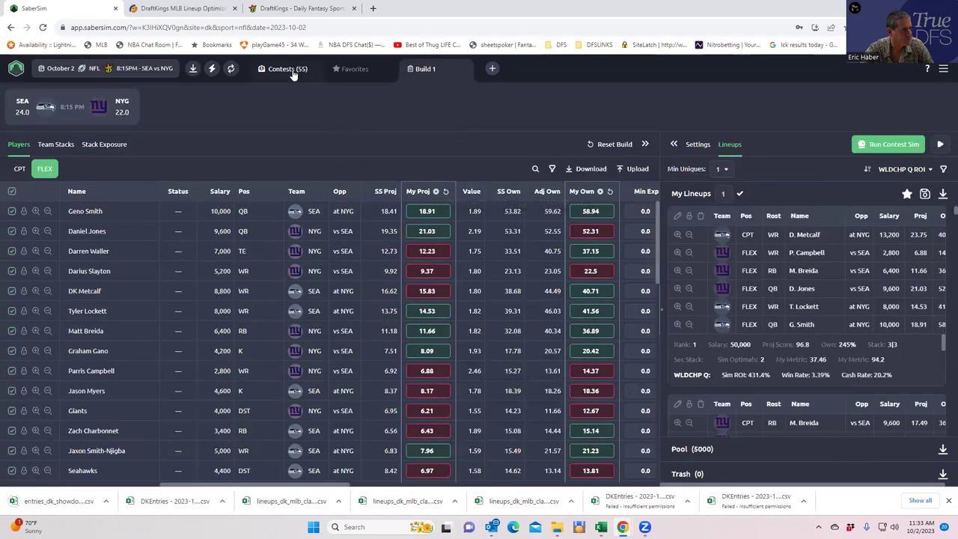
{"action": "left_click", "coordinate": [898, 169]}
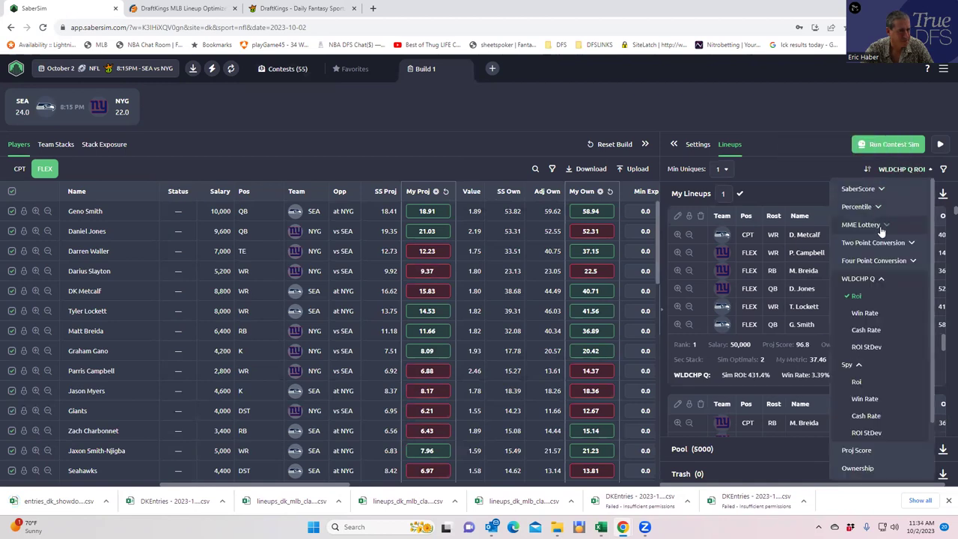
{"action": "left_click", "coordinate": [882, 226]}
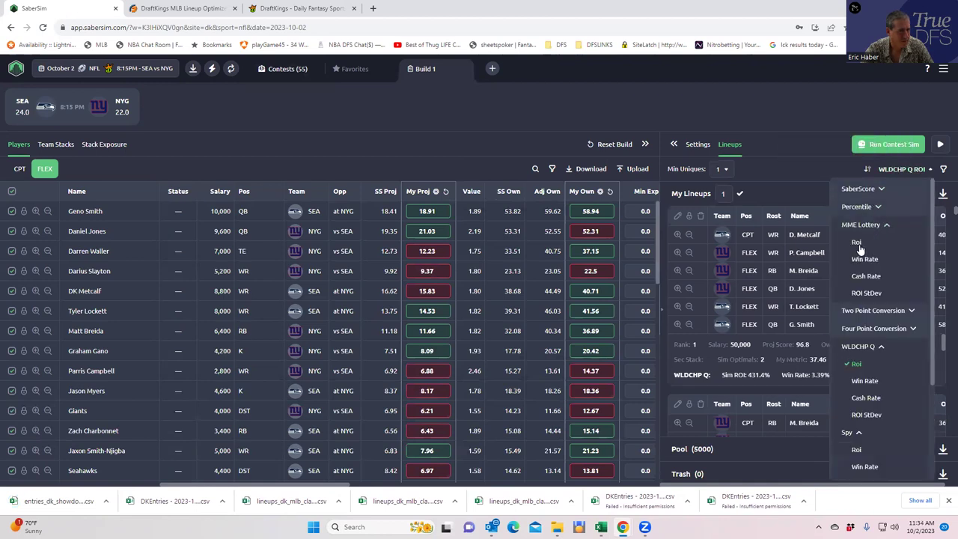
{"action": "left_click", "coordinate": [857, 246]}
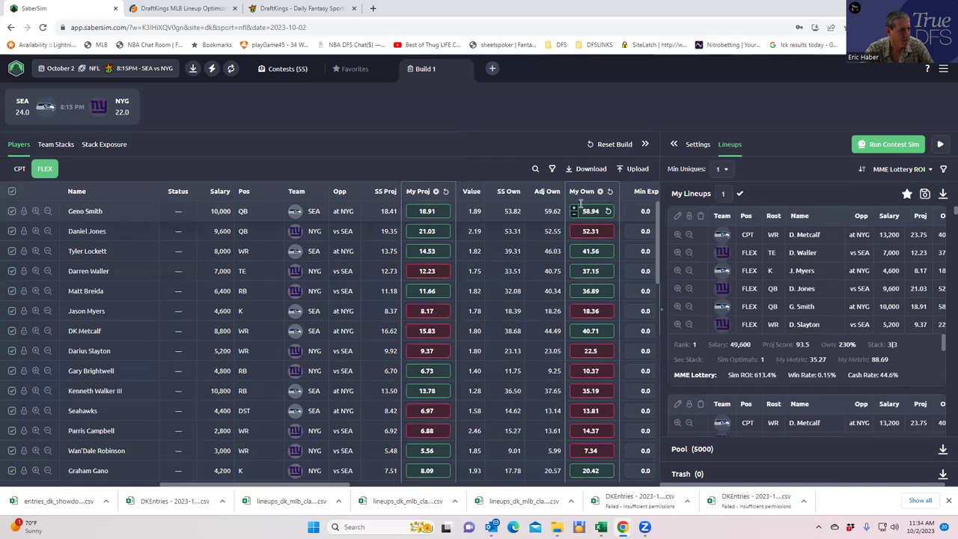
- In the Save to Contests dialog, tick all five contests with the select-all checkbox
{"action": "left_click", "coordinate": [924, 194]}
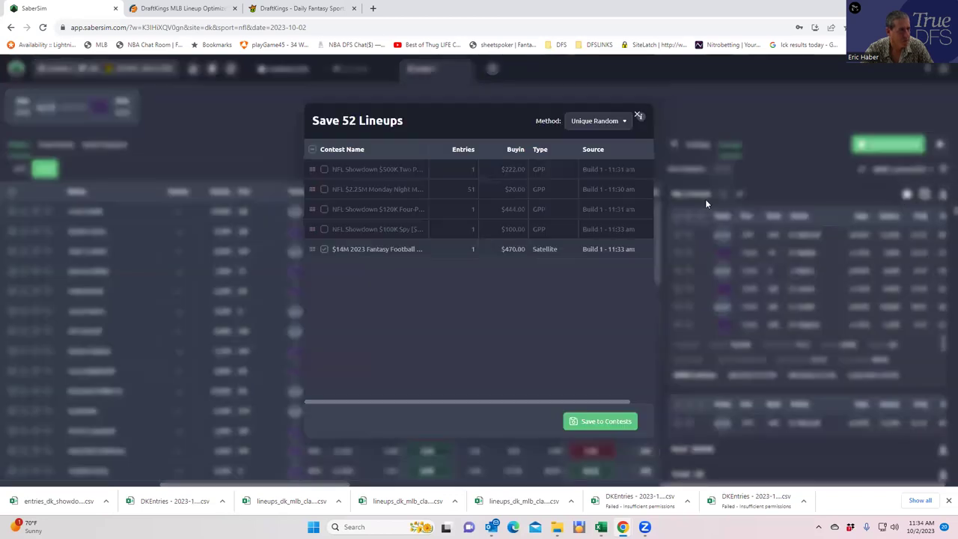
{"action": "left_click", "coordinate": [324, 229]}
{"action": "left_click", "coordinate": [324, 209]}
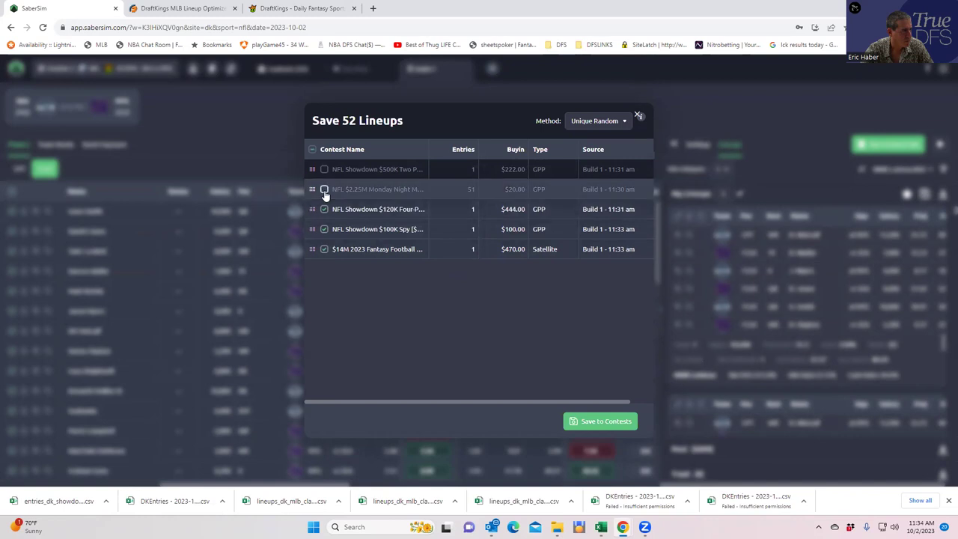
{"action": "left_click", "coordinate": [324, 189]}
{"action": "left_click", "coordinate": [324, 189]}
{"action": "left_click", "coordinate": [324, 210]}
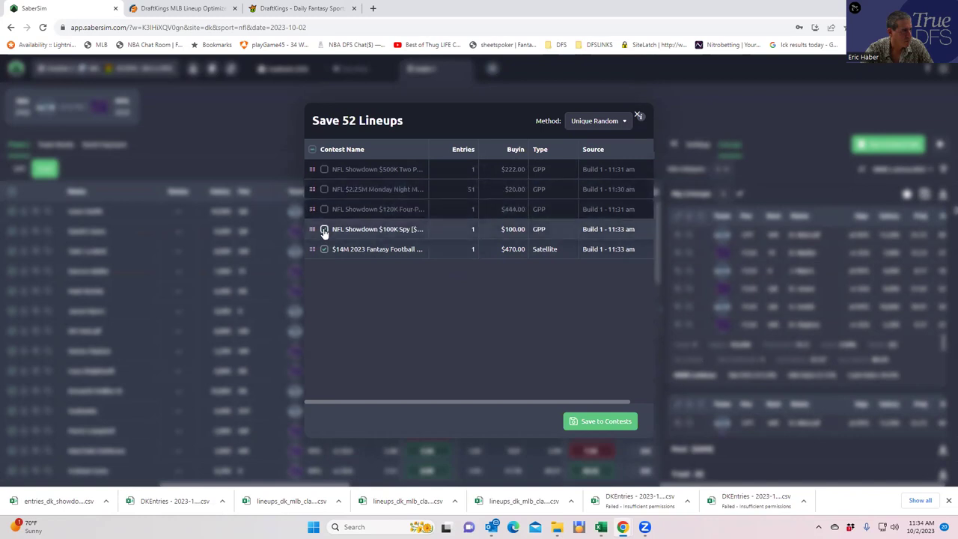
{"action": "left_click", "coordinate": [324, 229]}
{"action": "left_click", "coordinate": [324, 249]}
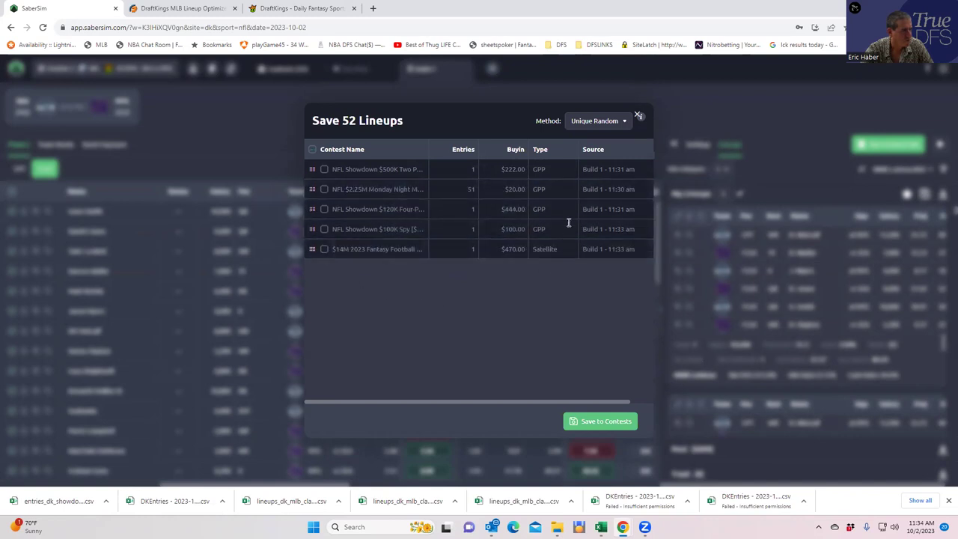
{"action": "left_click", "coordinate": [591, 424]}
{"action": "left_click", "coordinate": [312, 149]}
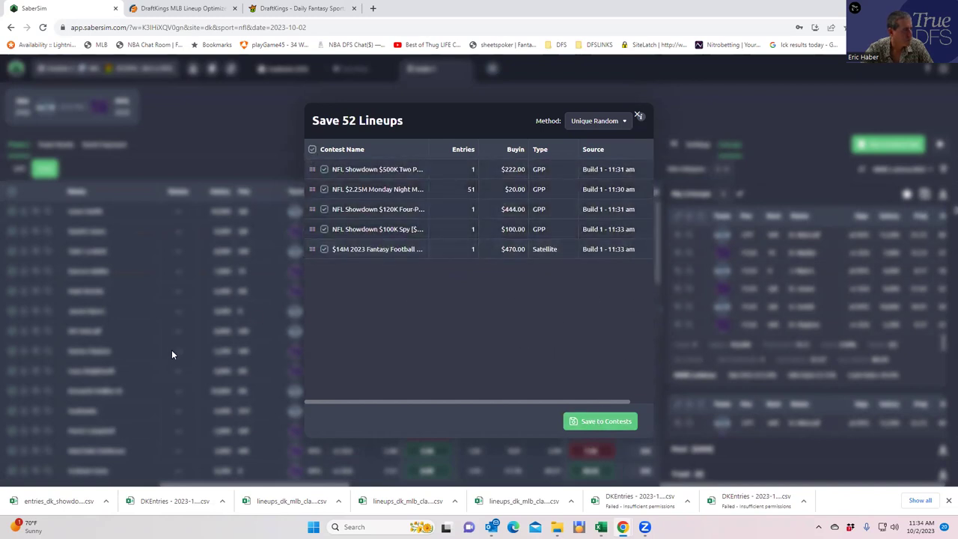
- Open the downloaded entries CSV in Excel, then return to the DraftKings Edit Entries page
{"action": "left_click", "coordinate": [60, 501]}
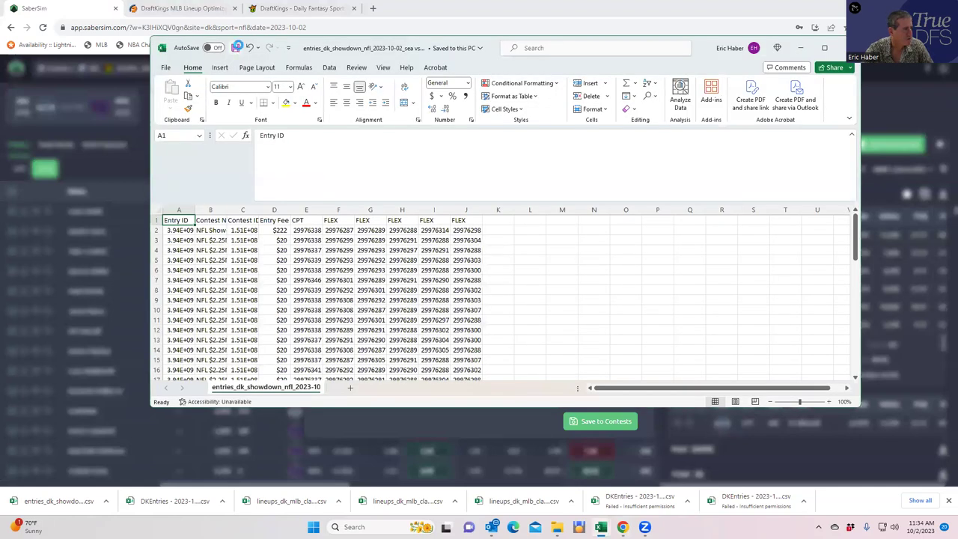
{"action": "left_click", "coordinate": [309, 11]}
- Upload the entries_dk_showdown_nfl CSV from Downloads, updating all 55 entries with no errors
{"action": "left_click", "coordinate": [674, 208]}
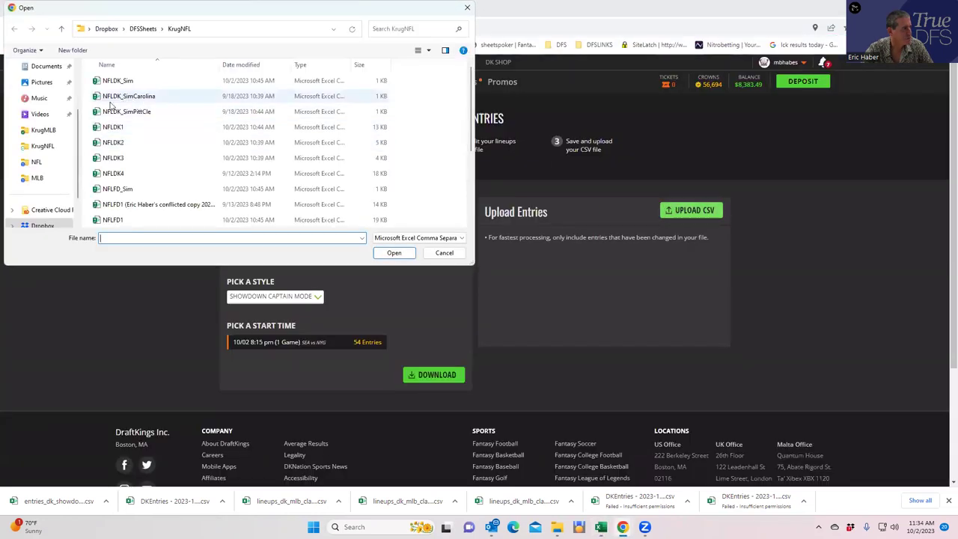
{"action": "left_click", "coordinate": [46, 69]}
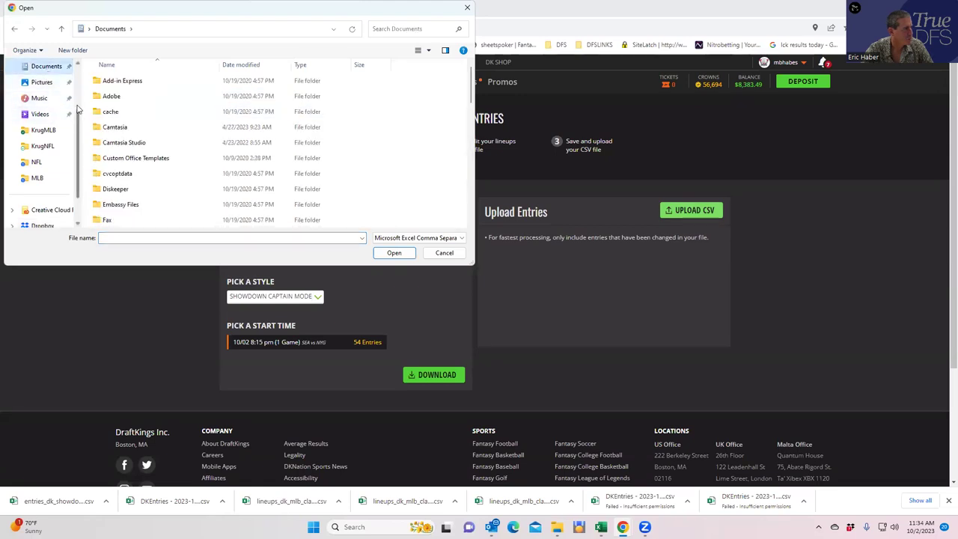
{"action": "left_click", "coordinate": [47, 130]}
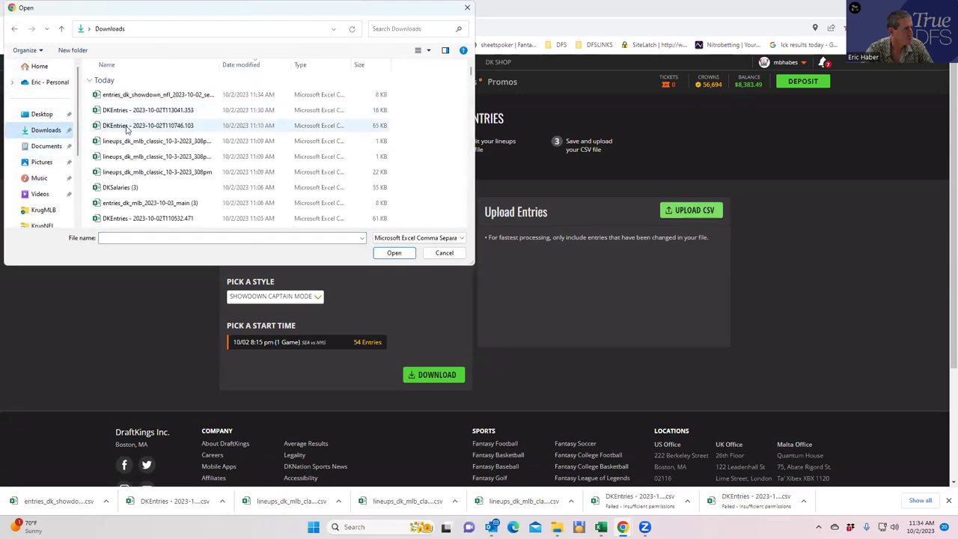
{"action": "left_click", "coordinate": [154, 95]}
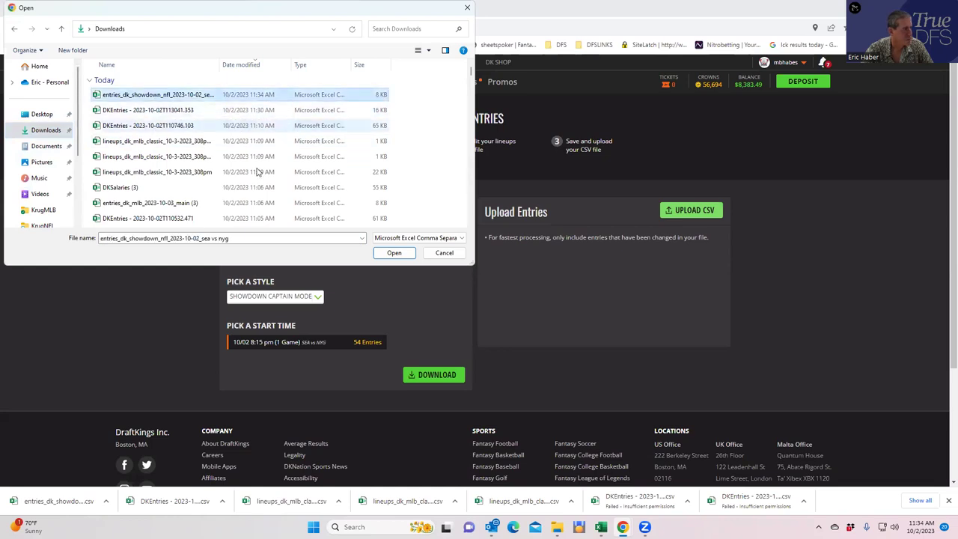
{"action": "left_click", "coordinate": [394, 253]}
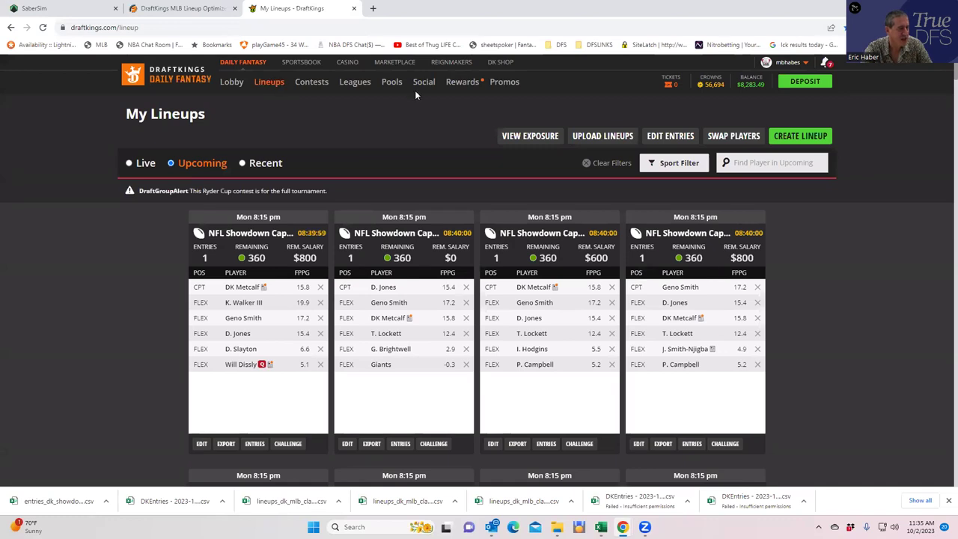
- Scroll through the upcoming Mon 8:15 pm NFL Showdown lineups to check the uploaded entries
{"action": "scroll", "coordinate": [455, 355], "scroll_direction": "down", "scroll_amount": 2}
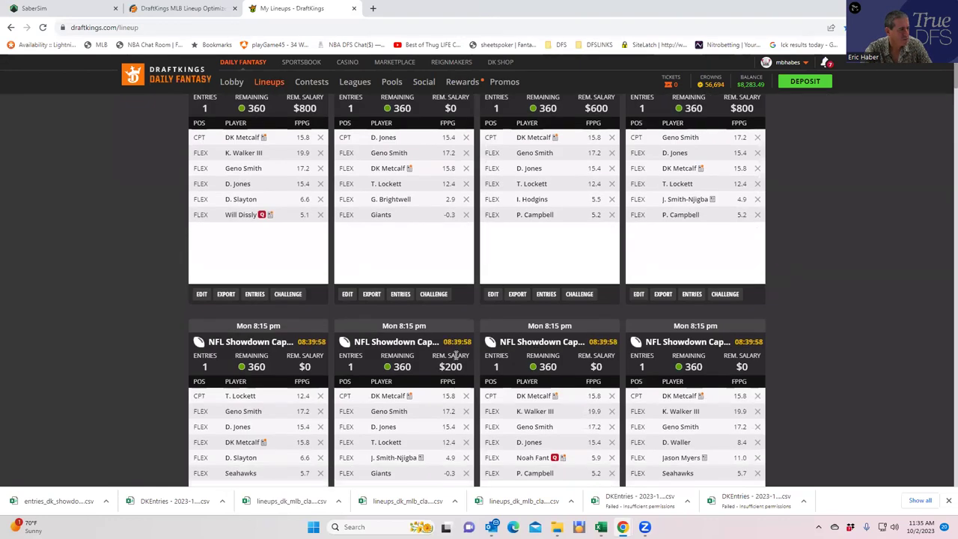
{"action": "scroll", "coordinate": [455, 356], "scroll_direction": "up", "scroll_amount": 2}
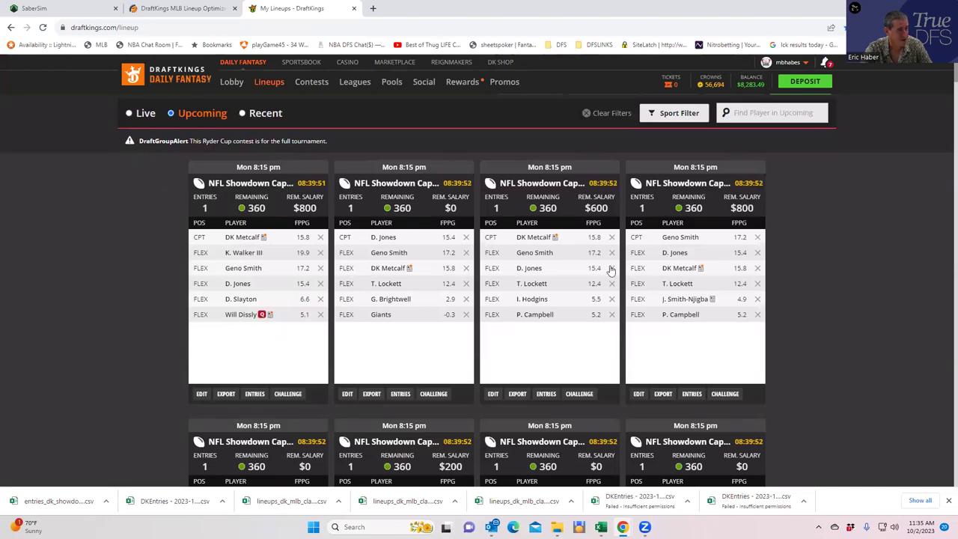
{"action": "scroll", "coordinate": [609, 275], "scroll_direction": "down", "scroll_amount": 2}
{"action": "scroll", "coordinate": [610, 276], "scroll_direction": "down", "scroll_amount": 10}
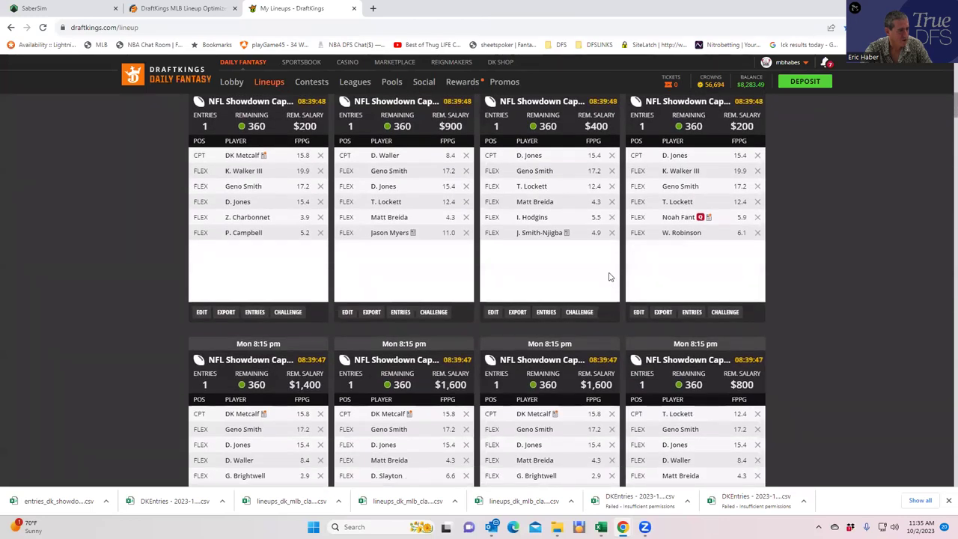
{"action": "scroll", "coordinate": [609, 276], "scroll_direction": "down", "scroll_amount": 6}
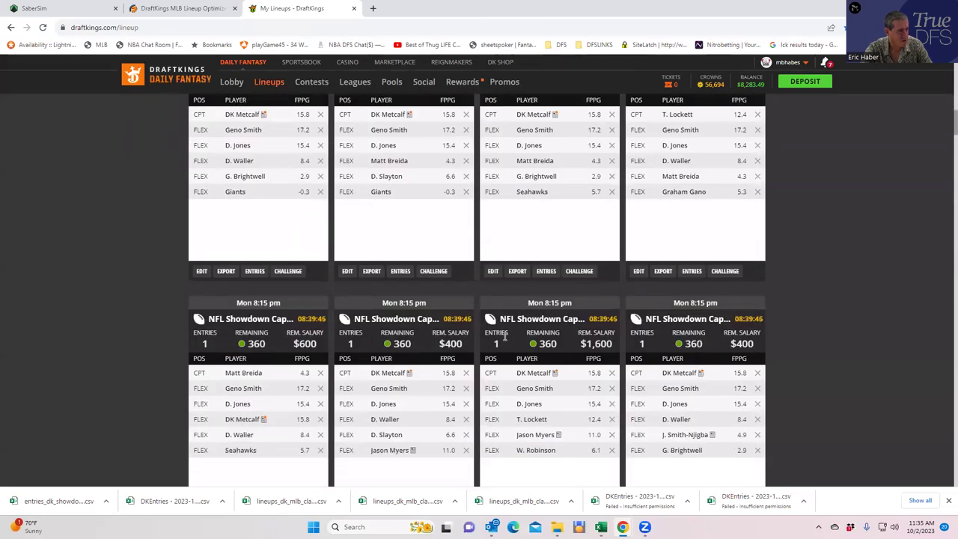
{"action": "scroll", "coordinate": [552, 342], "scroll_direction": "down", "scroll_amount": 4}
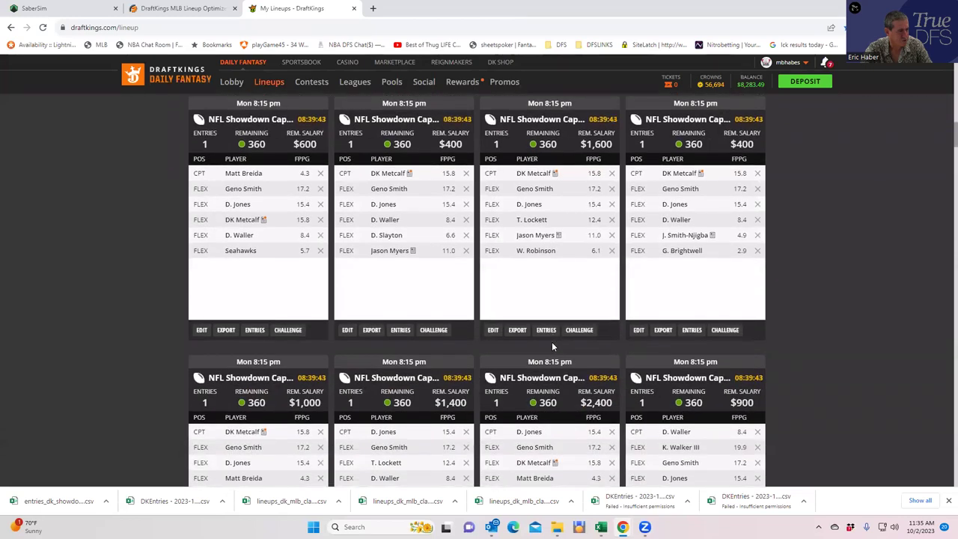
{"action": "scroll", "coordinate": [551, 341], "scroll_direction": "down", "scroll_amount": 2}
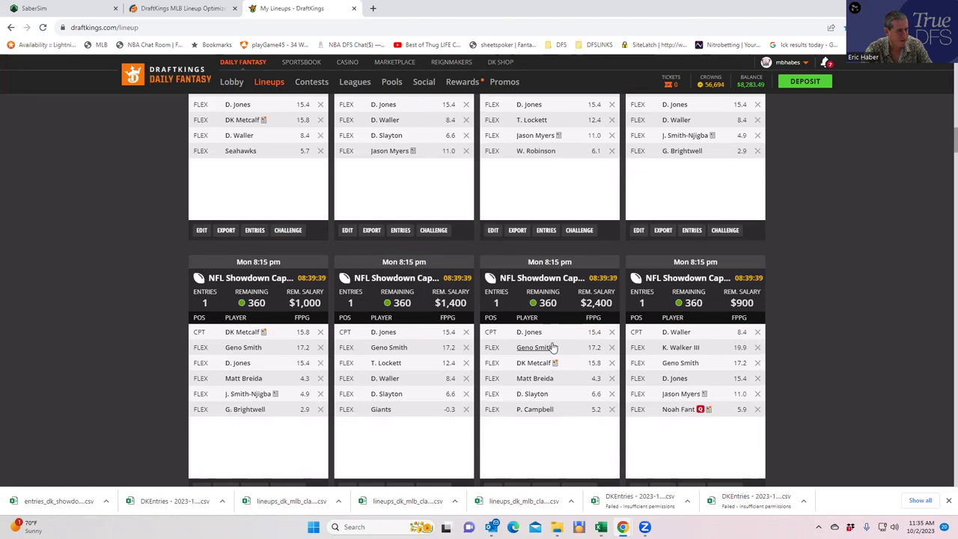
{"action": "scroll", "coordinate": [551, 346], "scroll_direction": "down", "scroll_amount": 5}
{"action": "scroll", "coordinate": [552, 346], "scroll_direction": "down", "scroll_amount": 2}
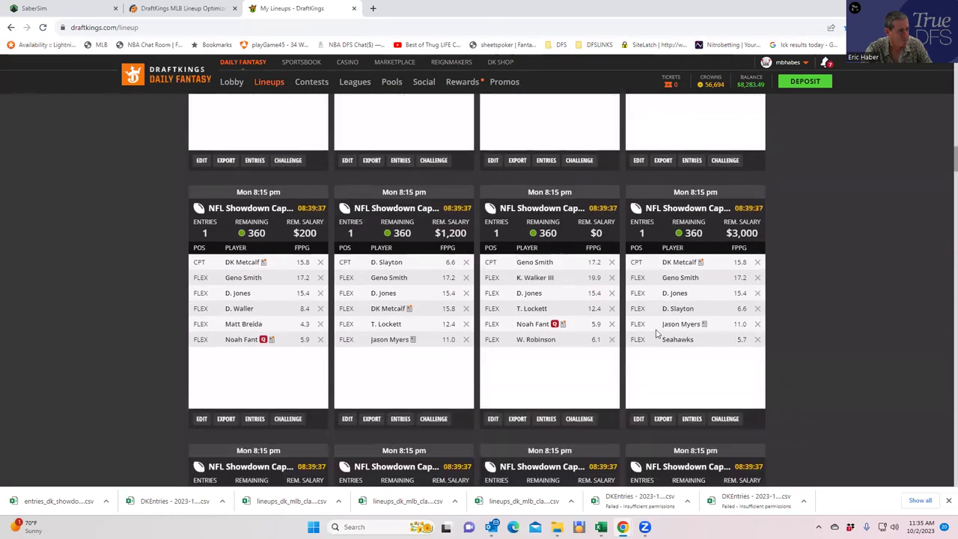
{"action": "scroll", "coordinate": [341, 312], "scroll_direction": "down", "scroll_amount": 5}
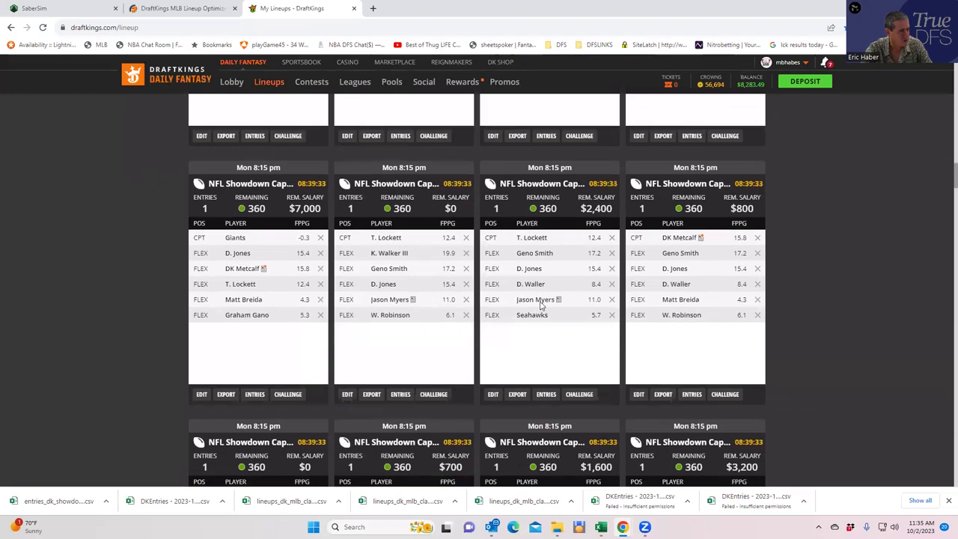
{"action": "scroll", "coordinate": [541, 303], "scroll_direction": "down", "scroll_amount": 4}
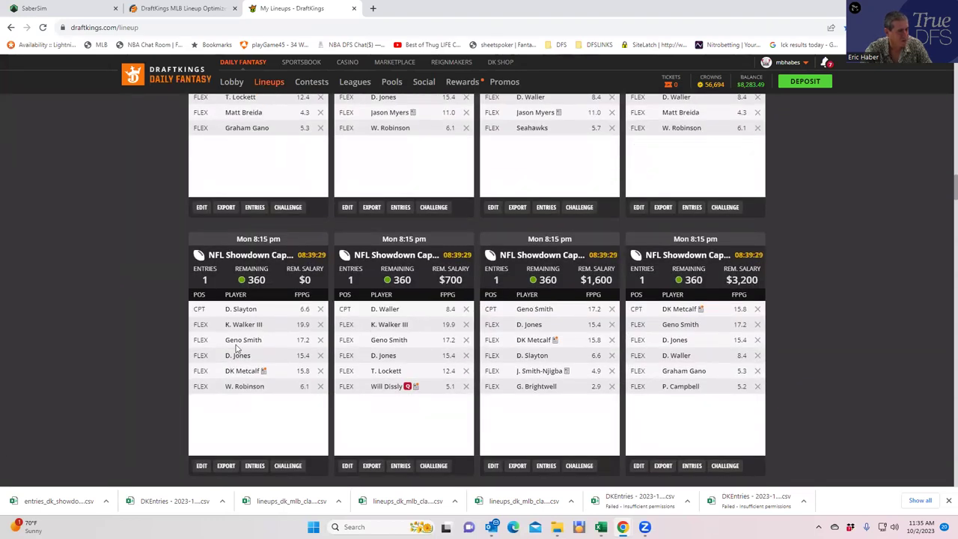
{"action": "scroll", "coordinate": [367, 364], "scroll_direction": "down", "scroll_amount": 4}
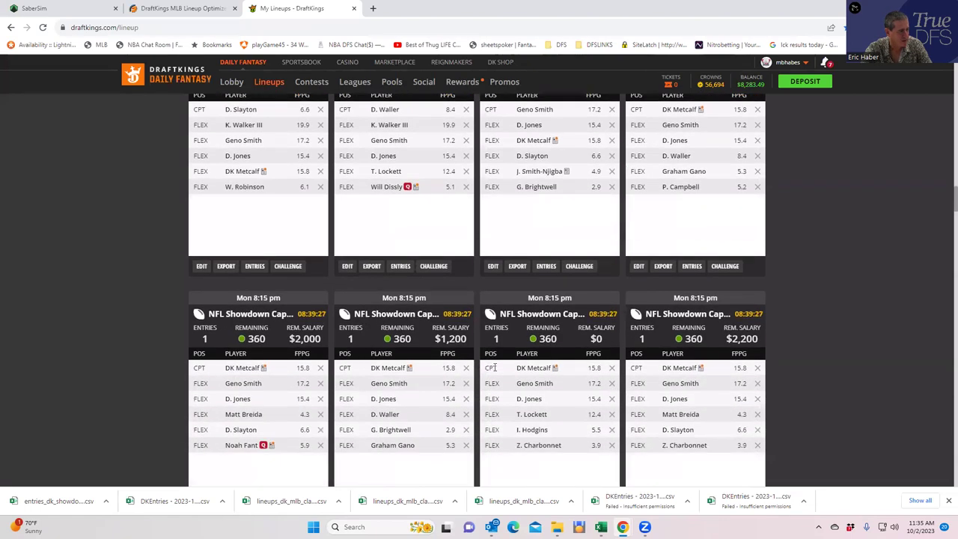
{"action": "scroll", "coordinate": [494, 371], "scroll_direction": "down", "scroll_amount": 2}
{"action": "scroll", "coordinate": [494, 372], "scroll_direction": "down", "scroll_amount": 5}
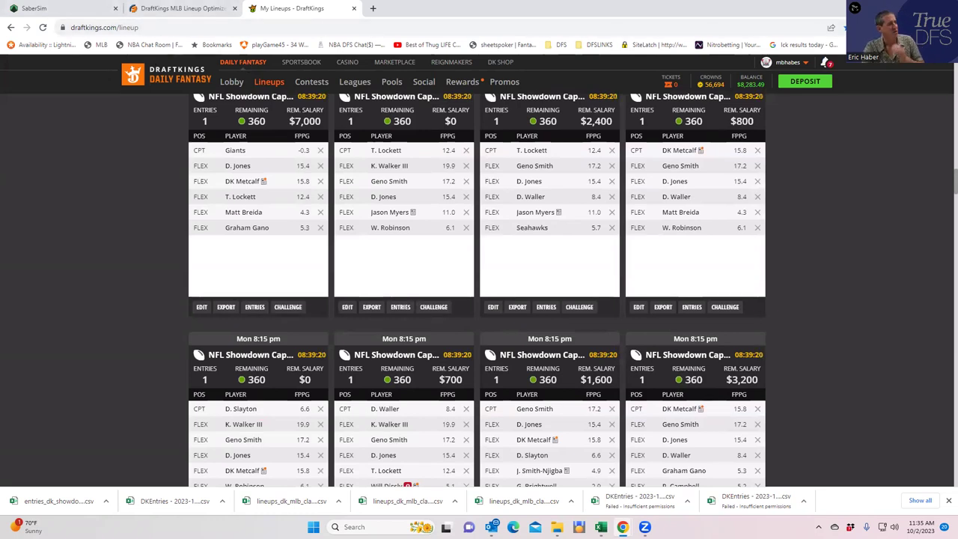
- Return to SaberSim's Save 52 Lineups dialog, with all five contests still ticked
{"action": "left_click", "coordinate": [49, 8]}
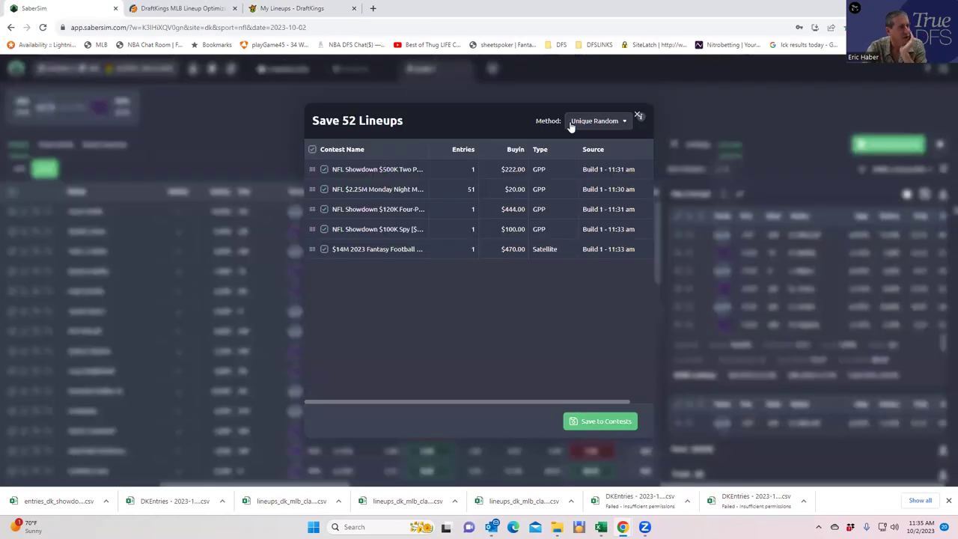